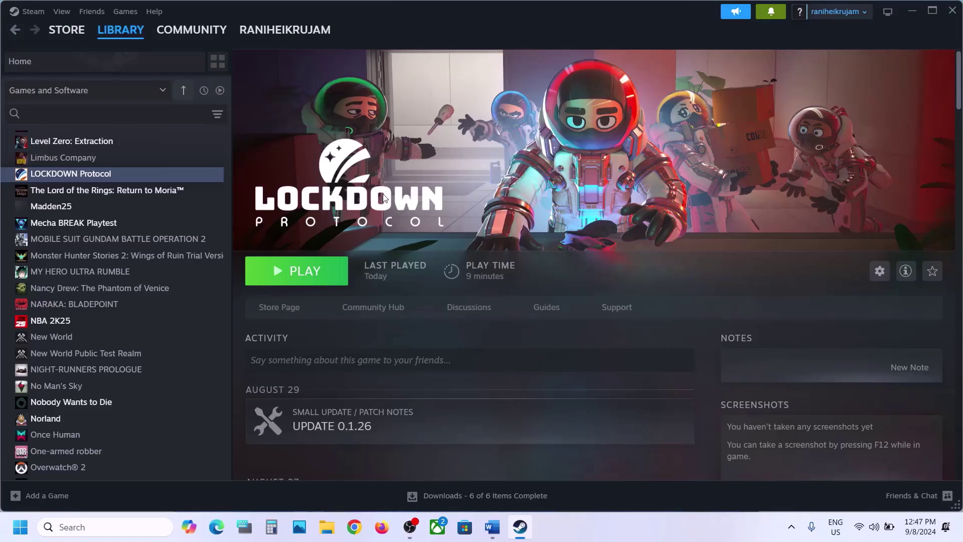
# - Bring up the computer's power options to view Restart, then dismiss them without choosing one
pyautogui.click(20, 527)
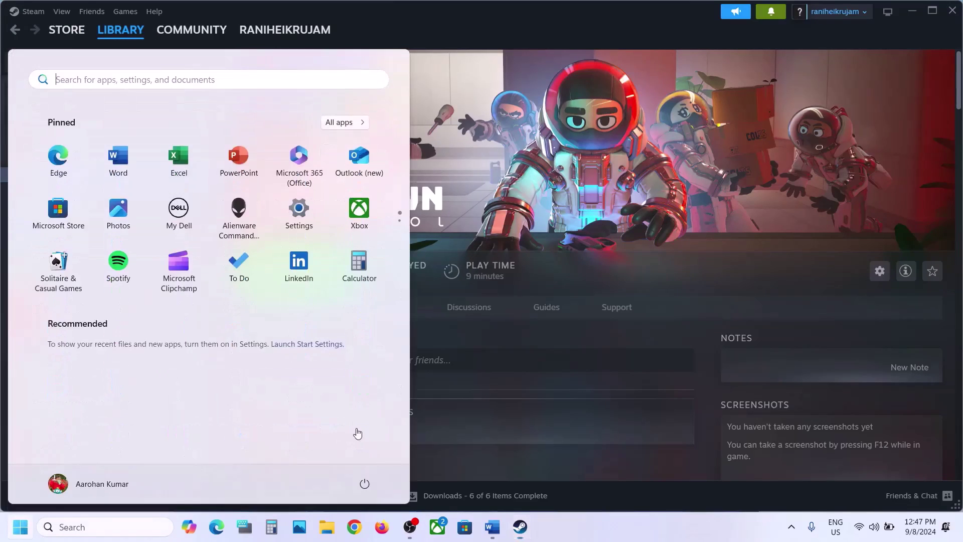
pyautogui.click(365, 485)
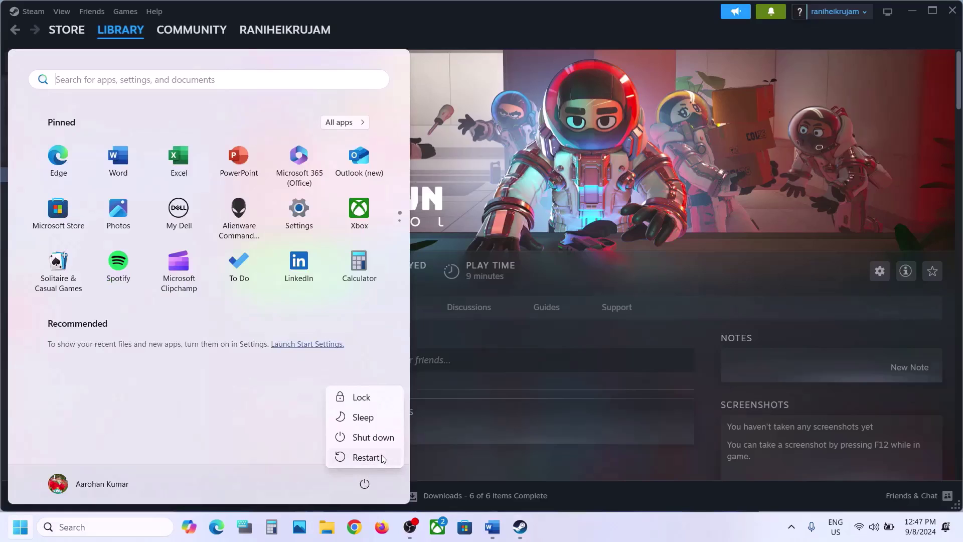
pyautogui.click(576, 370)
pyautogui.click(576, 367)
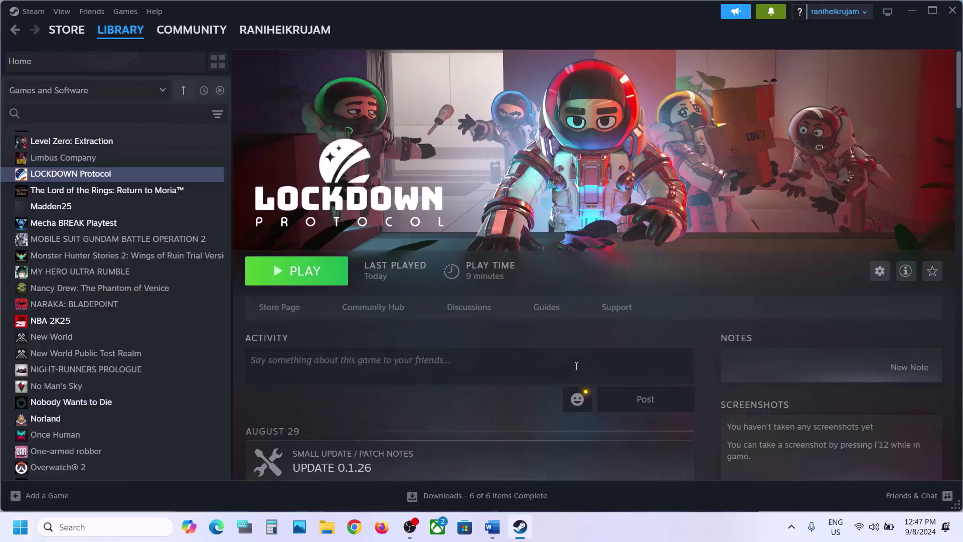
# - Switch to the Word document and read Step 2 about running the game from its installation folder, then minimize the document
pyautogui.click(493, 526)
pyautogui.scroll(-1, 418, 388)
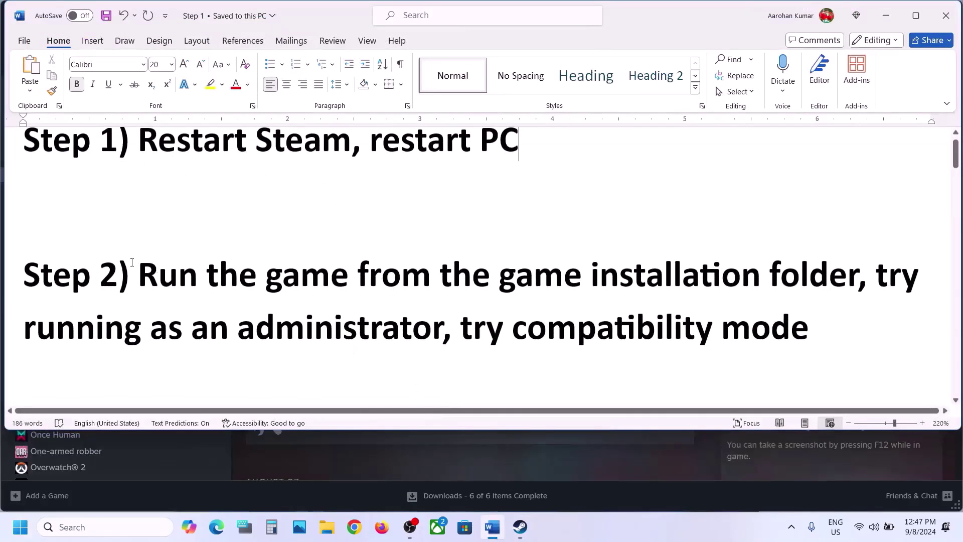
pyautogui.moveTo(148, 278); pyautogui.dragTo(508, 328)
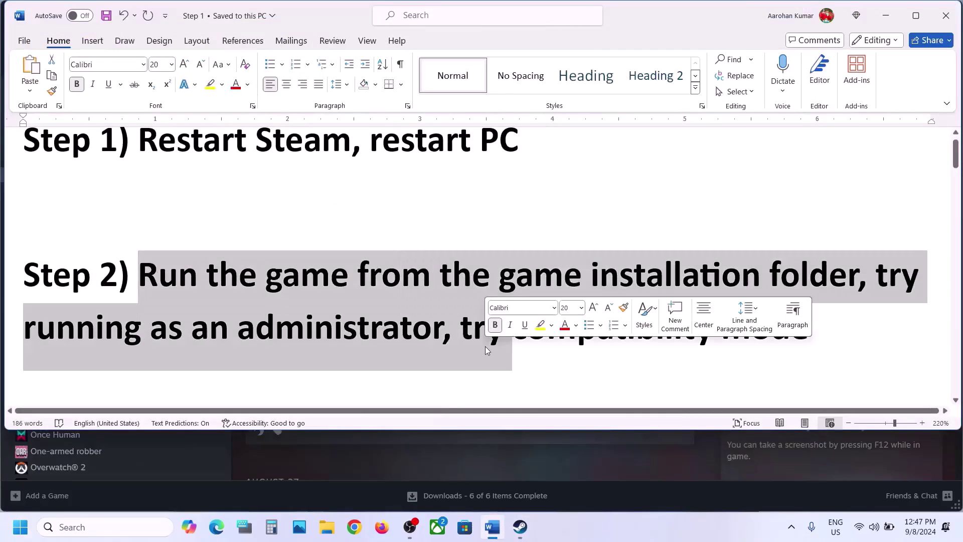
pyautogui.click(886, 16)
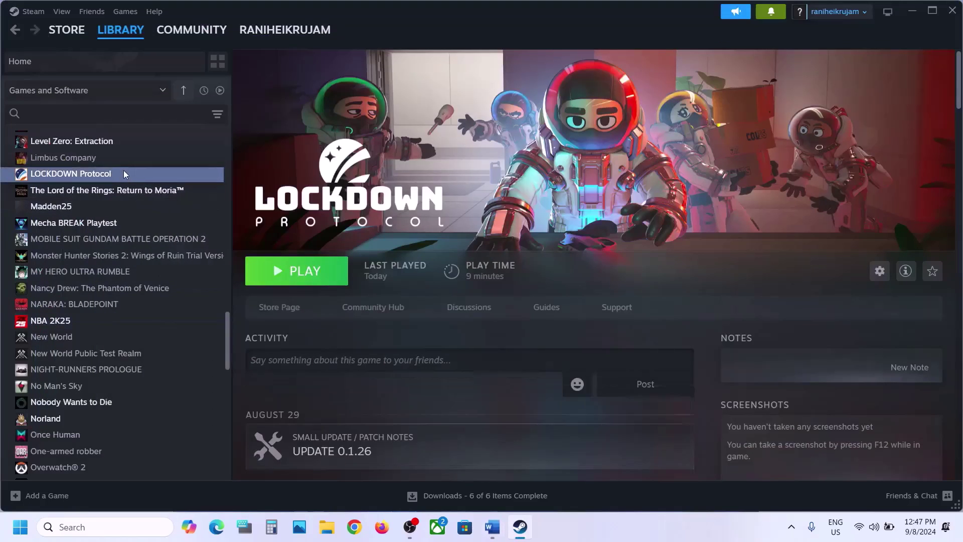
# - Browse the local files of LOCKDOWN Protocol from the Steam library and select the LockdownProtocol application in the installation folder
pyautogui.rightClick(124, 173)
pyautogui.moveTo(162, 245)
pyautogui.click(253, 268)
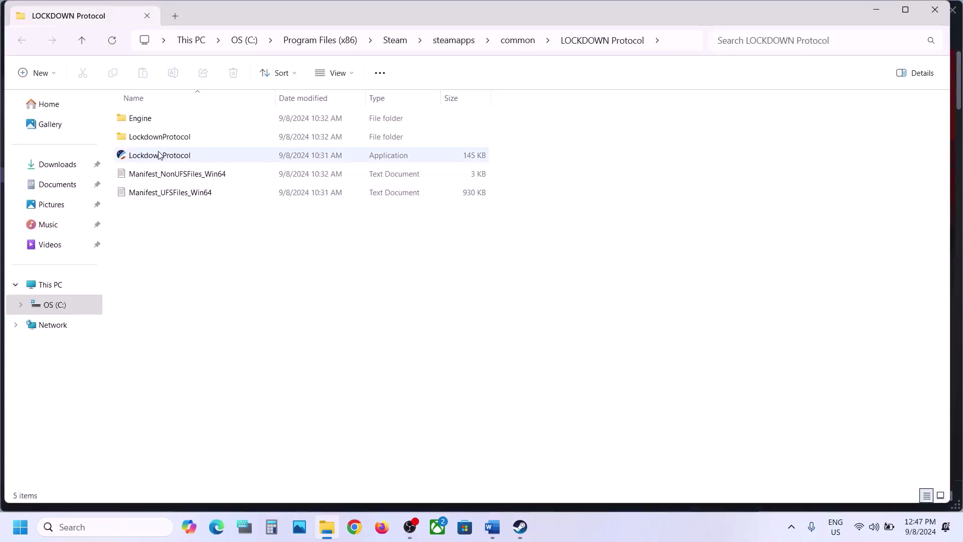
pyautogui.click(160, 155)
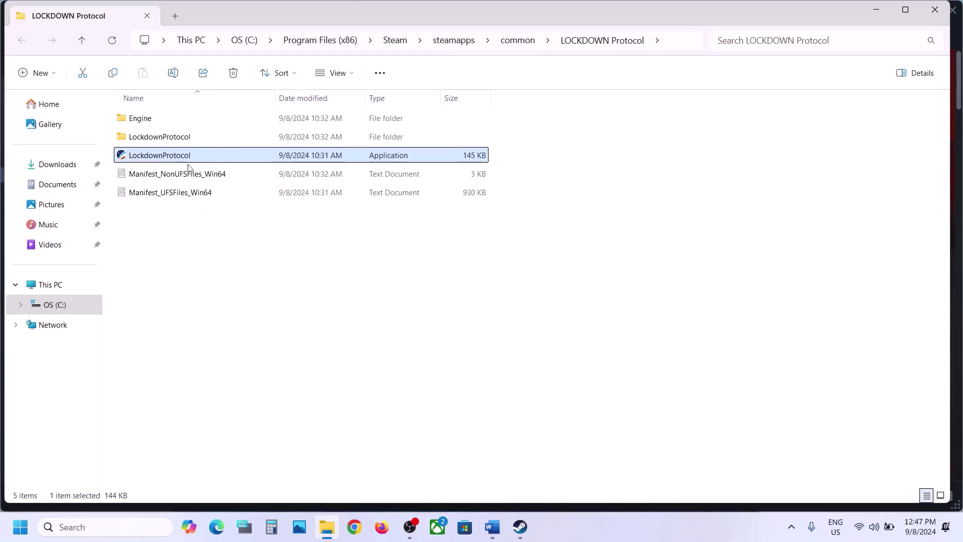
# - Open the Win64 folder inside the LockdownProtocol folder's Binaries subfolder
pyautogui.click(156, 143)
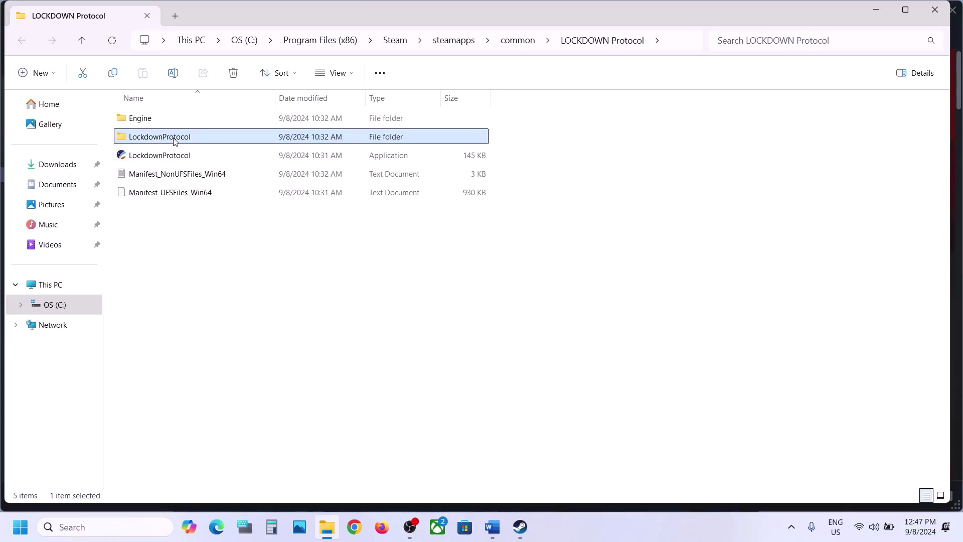
pyautogui.doubleClick(174, 141)
pyautogui.doubleClick(157, 119)
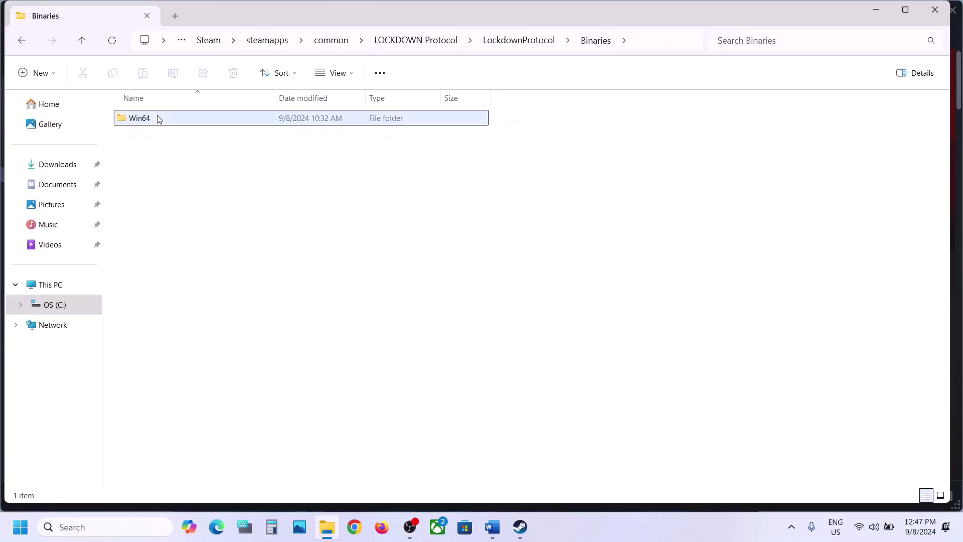
pyautogui.doubleClick(157, 119)
# - Set the LockdownProtocol-Win64-Shipping application to run as an administrator and apply the change
pyautogui.click(178, 306)
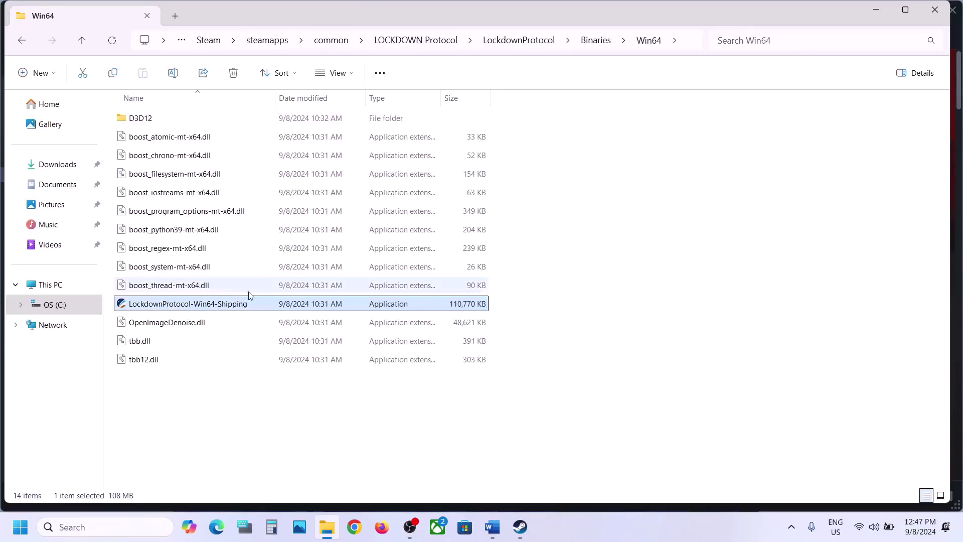
pyautogui.rightClick(213, 313)
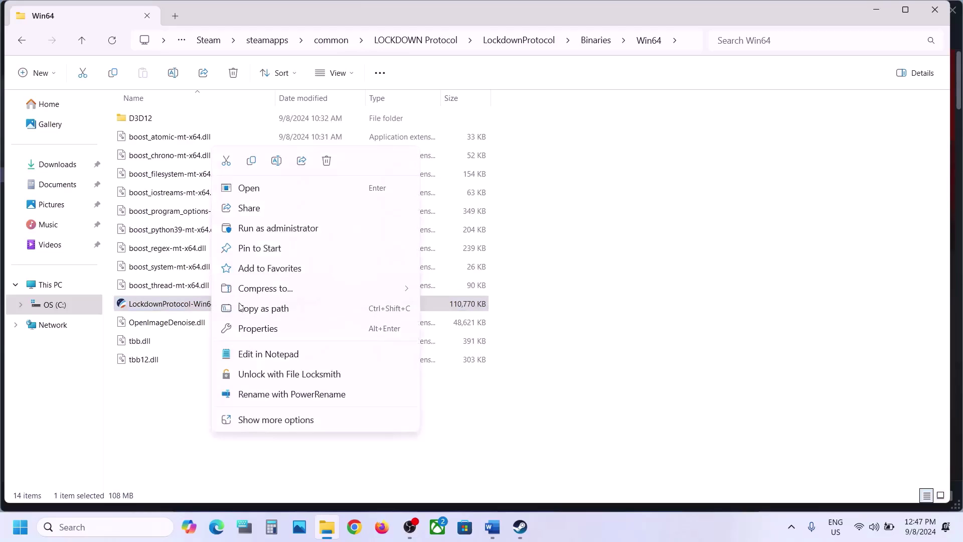
pyautogui.click(267, 327)
pyautogui.click(278, 198)
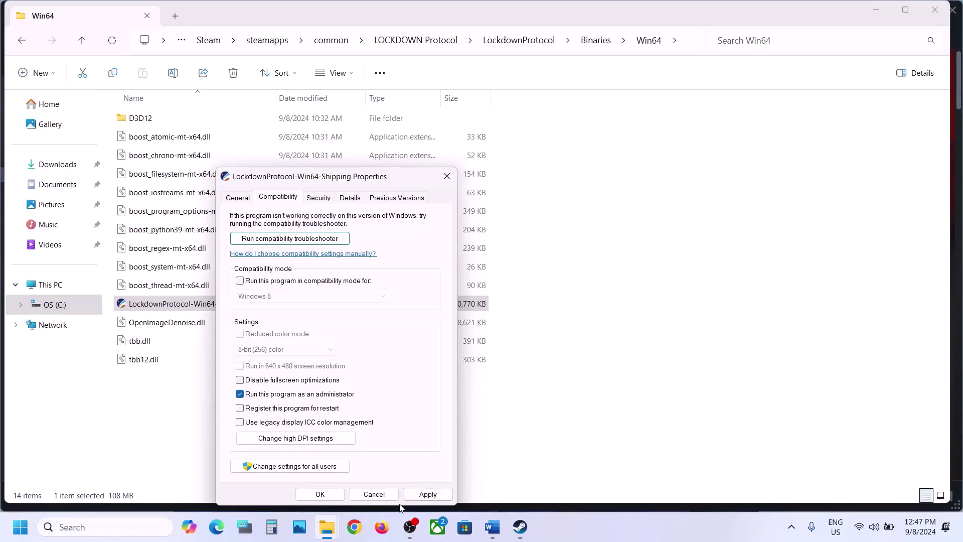
pyautogui.click(421, 494)
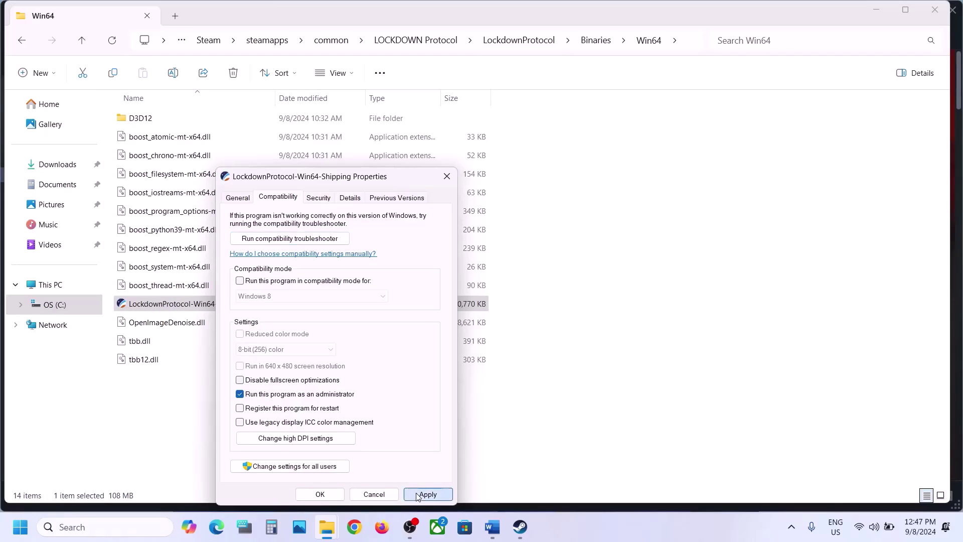
pyautogui.click(319, 494)
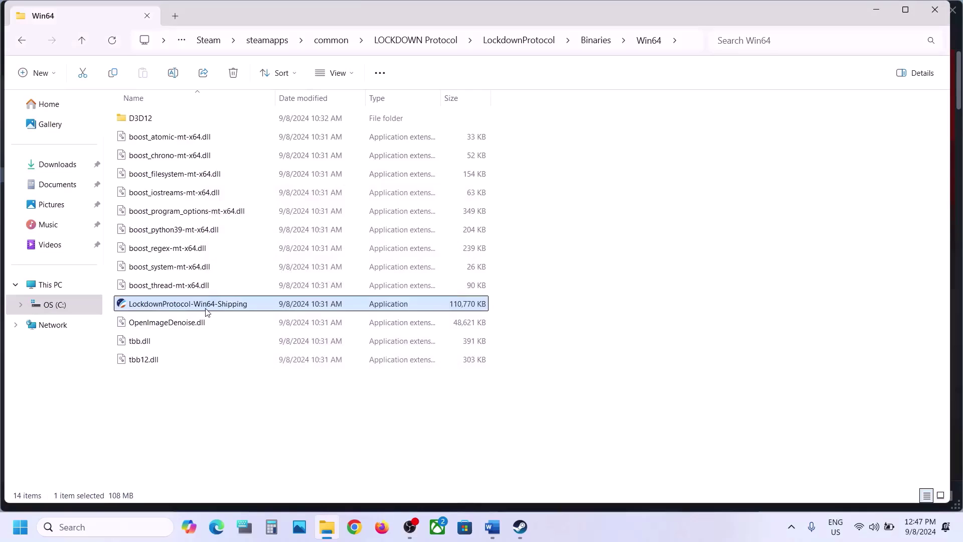
# - Enable compatibility mode for Windows 8 on the LockdownProtocol-Win64-Shipping application and apply it
pyautogui.rightClick(207, 312)
pyautogui.click(279, 327)
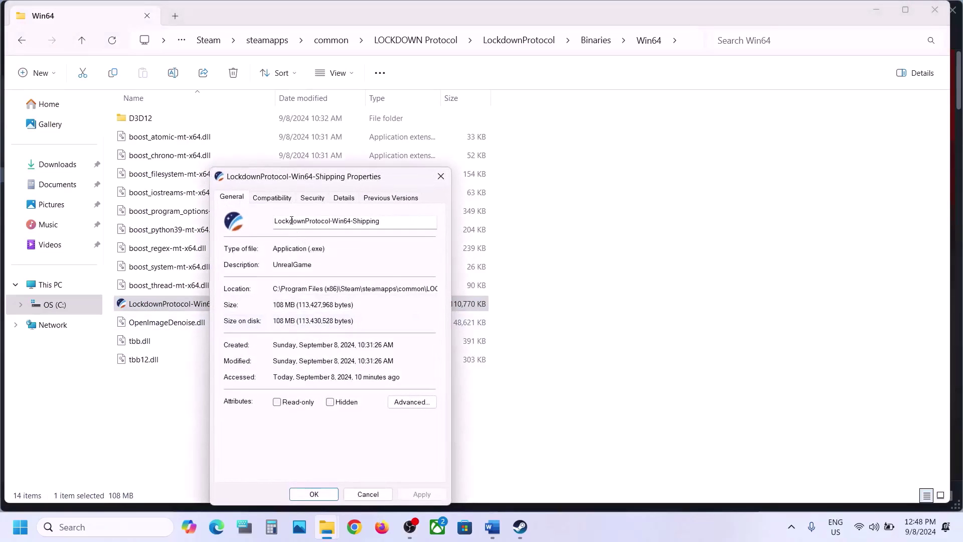
pyautogui.click(274, 199)
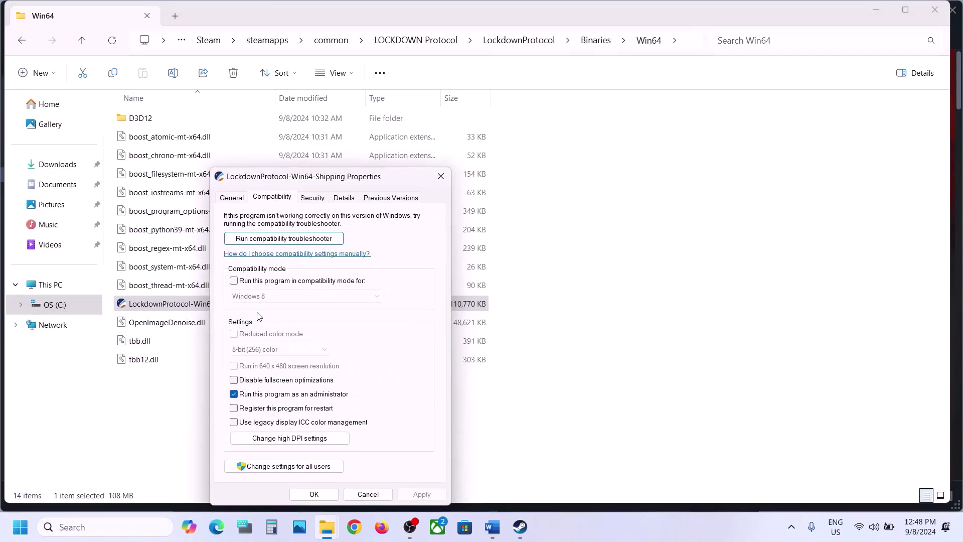
pyautogui.click(235, 280)
pyautogui.click(421, 494)
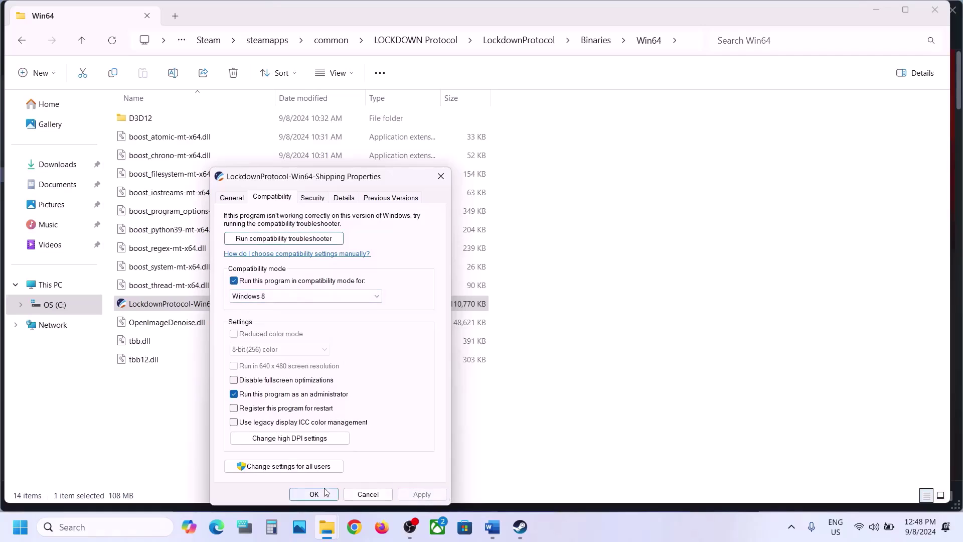
pyautogui.click(314, 494)
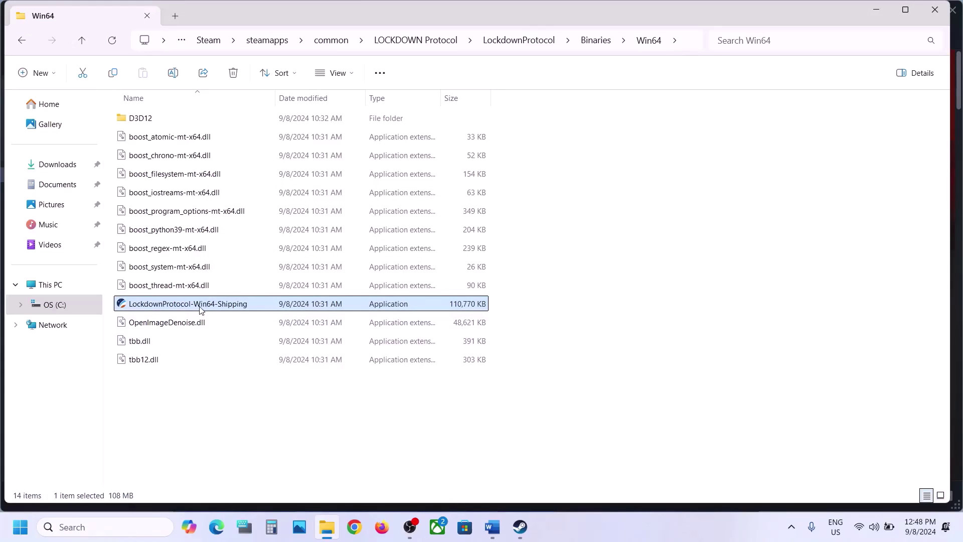
# - Change the compatibility mode of LockdownProtocol-Win64-Shipping to Windows 7 and apply it
pyautogui.rightClick(200, 309)
pyautogui.click(267, 335)
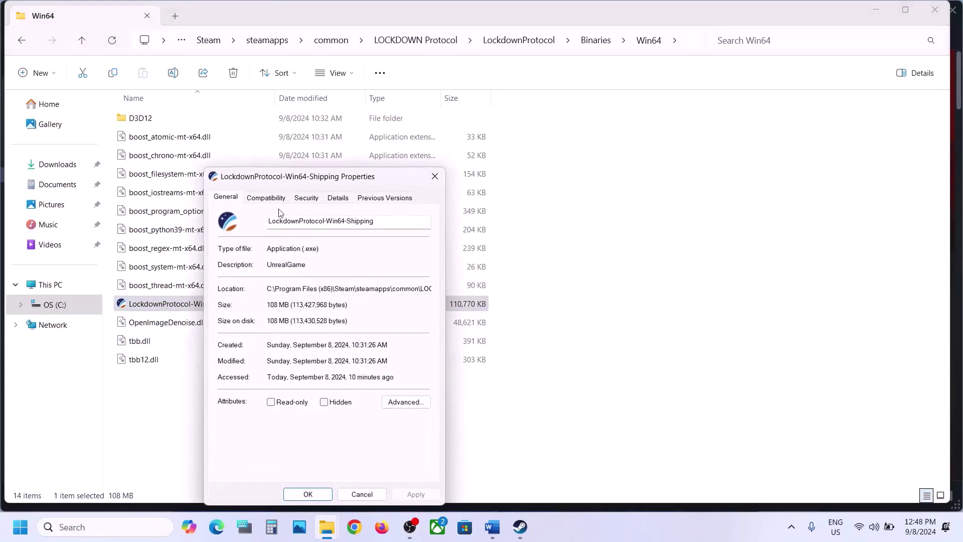
pyautogui.click(265, 197)
pyautogui.click(300, 296)
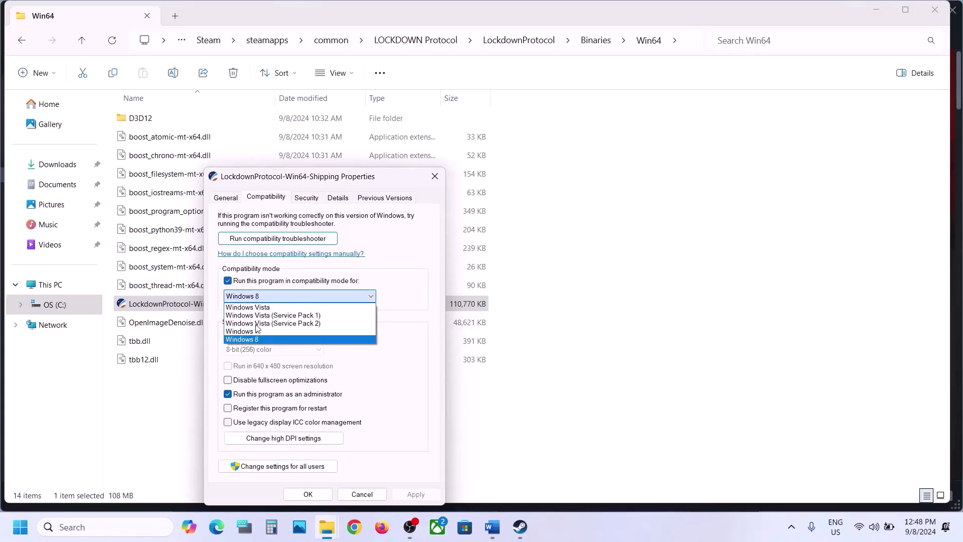
pyautogui.click(261, 333)
pyautogui.click(415, 495)
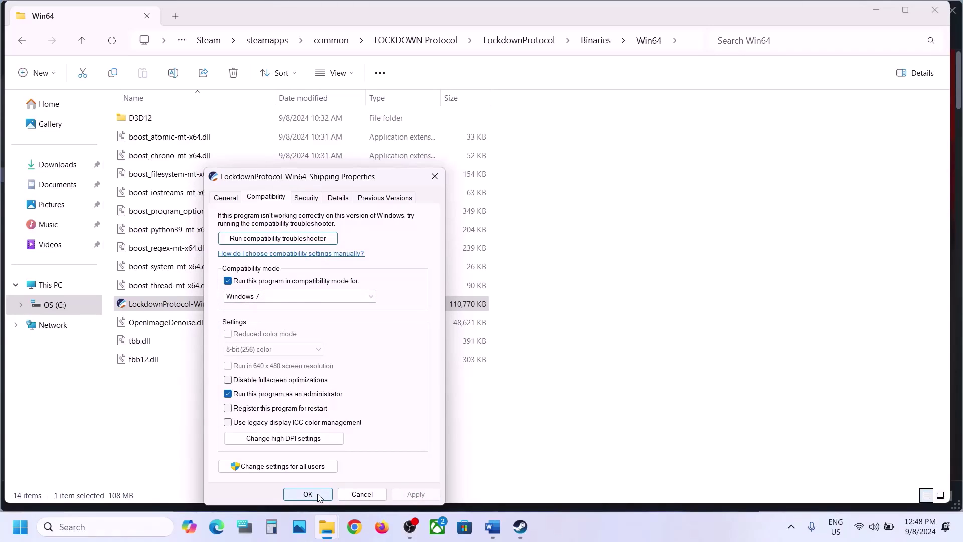
# - Disable fullscreen optimizations for LockdownProtocol-Win64-Shipping, apply the change and close its properties
pyautogui.click(228, 381)
pyautogui.click(416, 495)
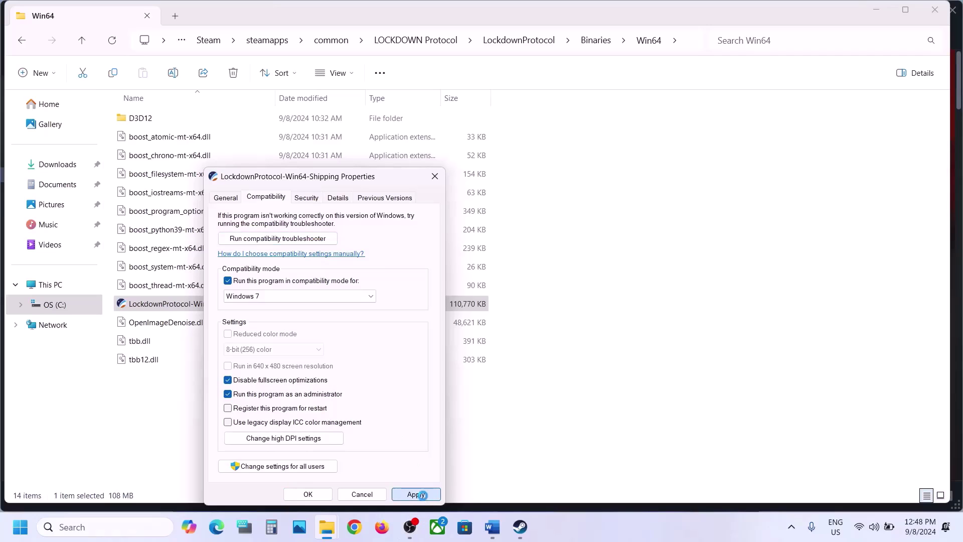
pyautogui.click(316, 494)
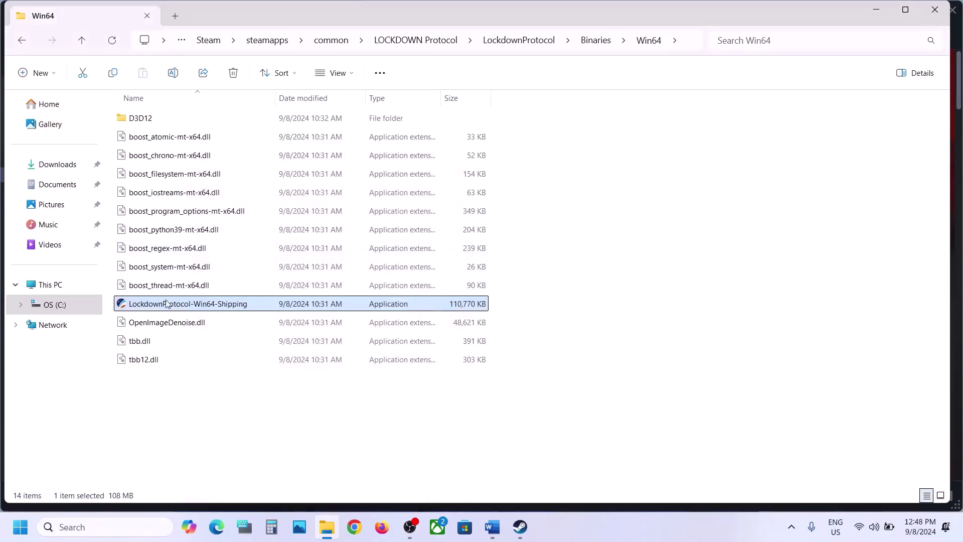
# - Return to the main LOCKDOWN Protocol installation folder and select the LockdownProtocol application
pyautogui.click(82, 40)
pyautogui.click(81, 40)
pyautogui.click(81, 40)
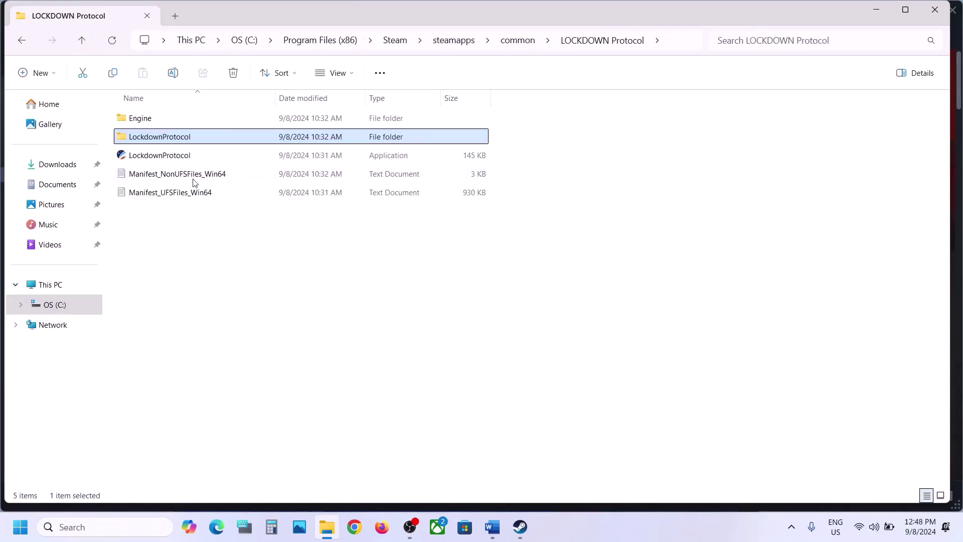
pyautogui.click(173, 158)
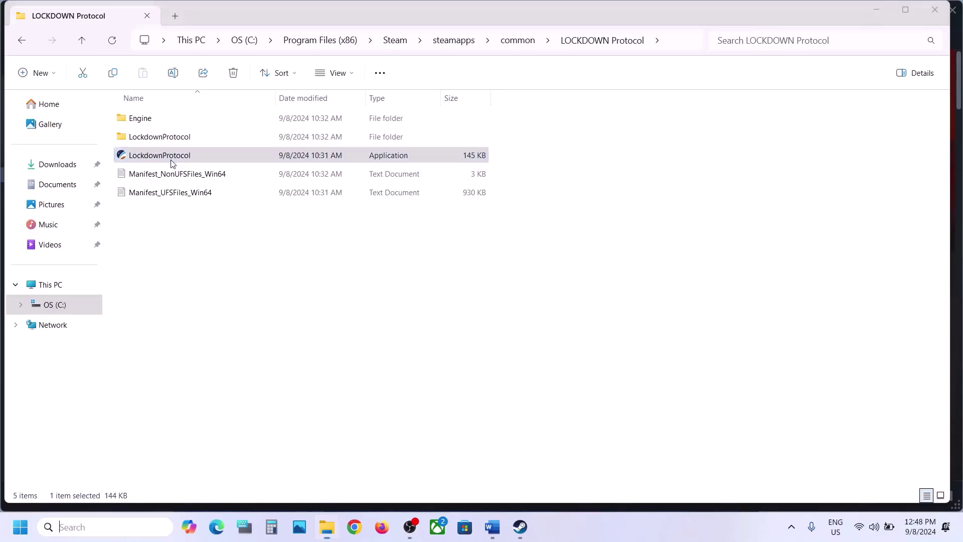
pyautogui.press('super+s')
pyautogui.moveTo(647, 207); pyautogui.dragTo(144, 150)
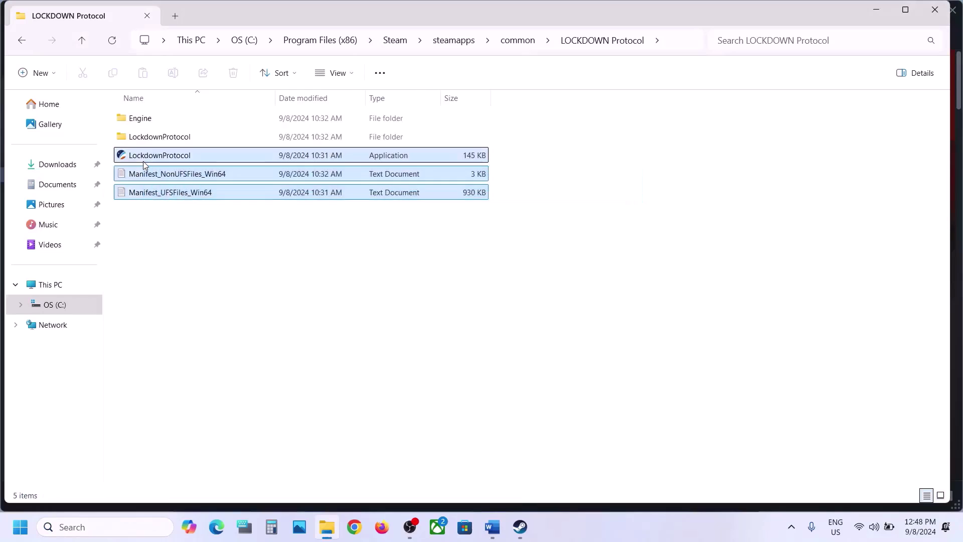
pyautogui.click(144, 159)
# - Set the LockdownProtocol application to run as an administrator in compatibility mode for Windows 8, and apply
pyautogui.rightClick(144, 165)
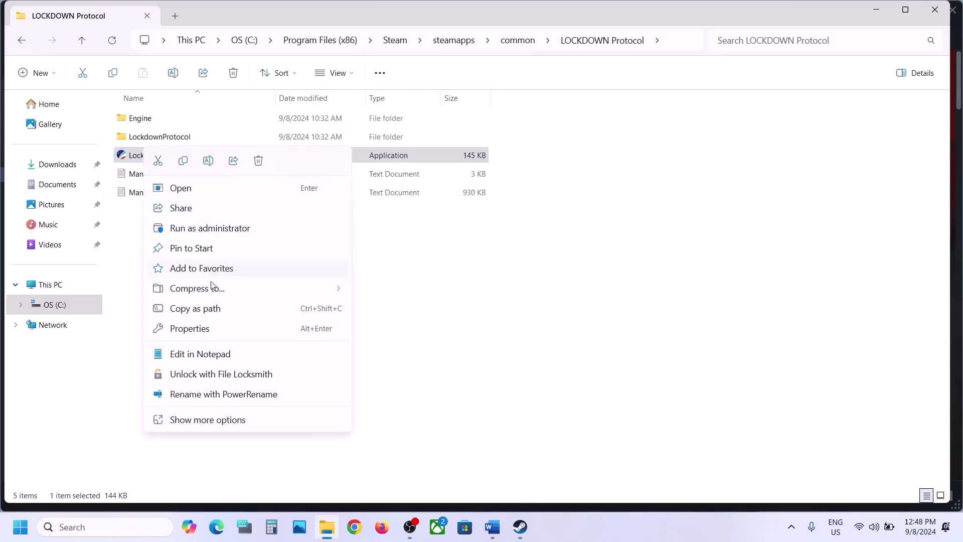
pyautogui.click(201, 328)
pyautogui.click(215, 198)
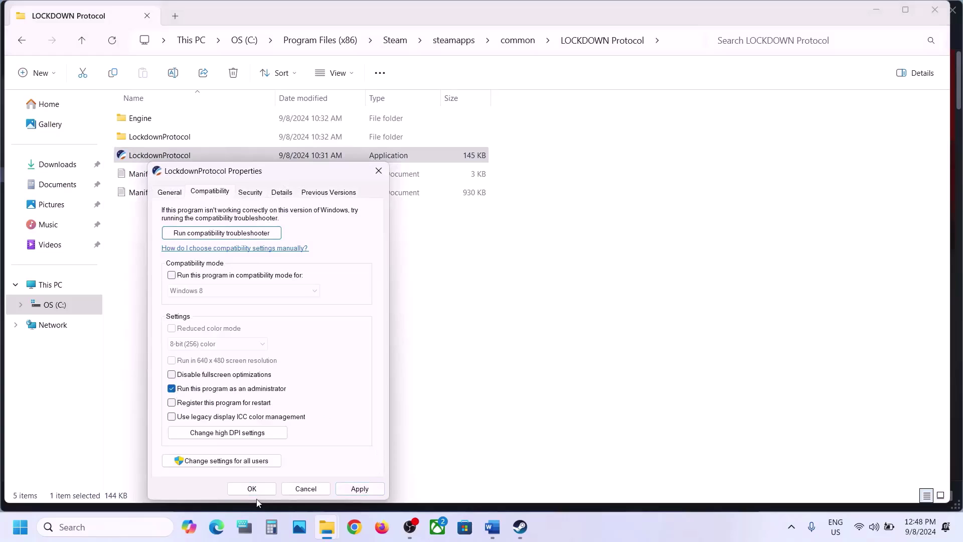
pyautogui.click(171, 276)
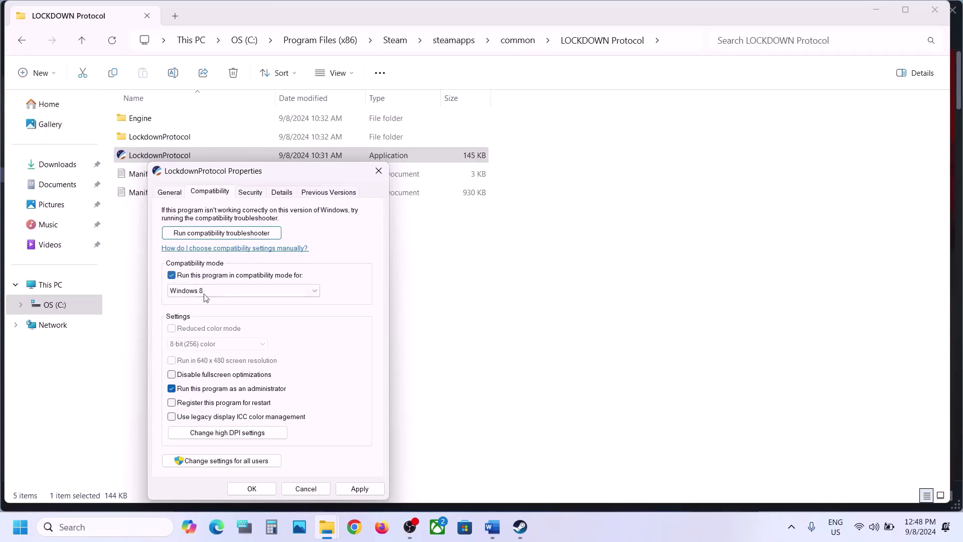
pyautogui.click(361, 488)
# - Change the LockdownProtocol application's compatibility mode to Windows 7, disable fullscreen optimizations, and apply the settings
pyautogui.click(224, 289)
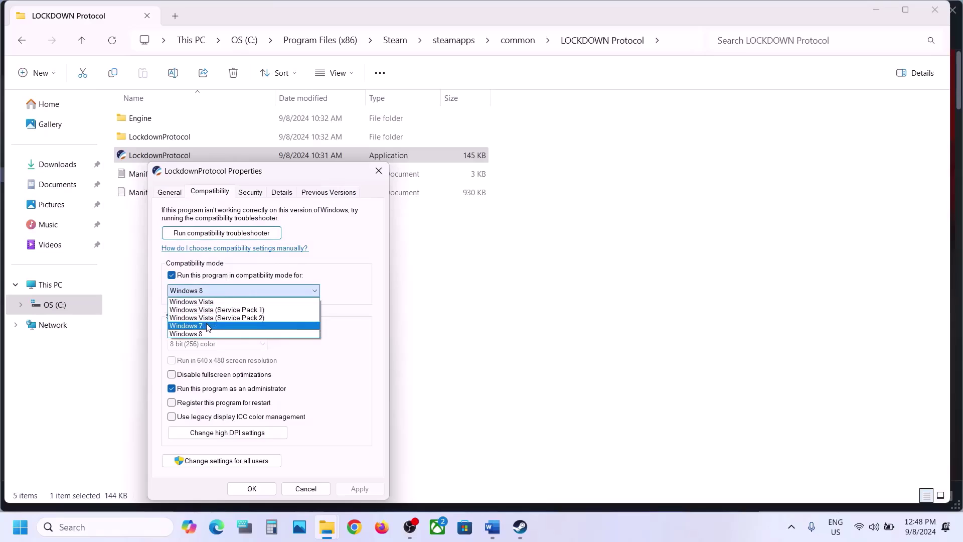
pyautogui.click(221, 328)
pyautogui.click(359, 488)
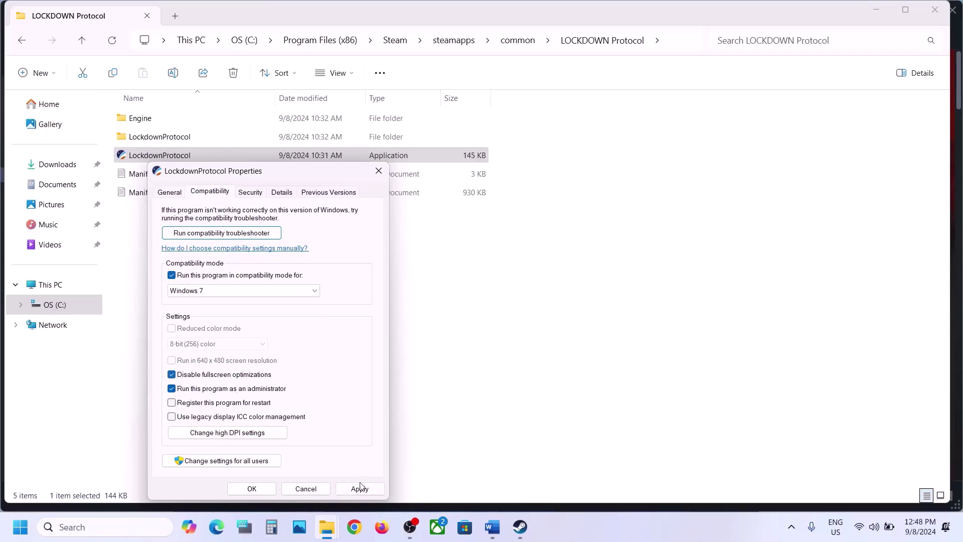
pyautogui.click(360, 486)
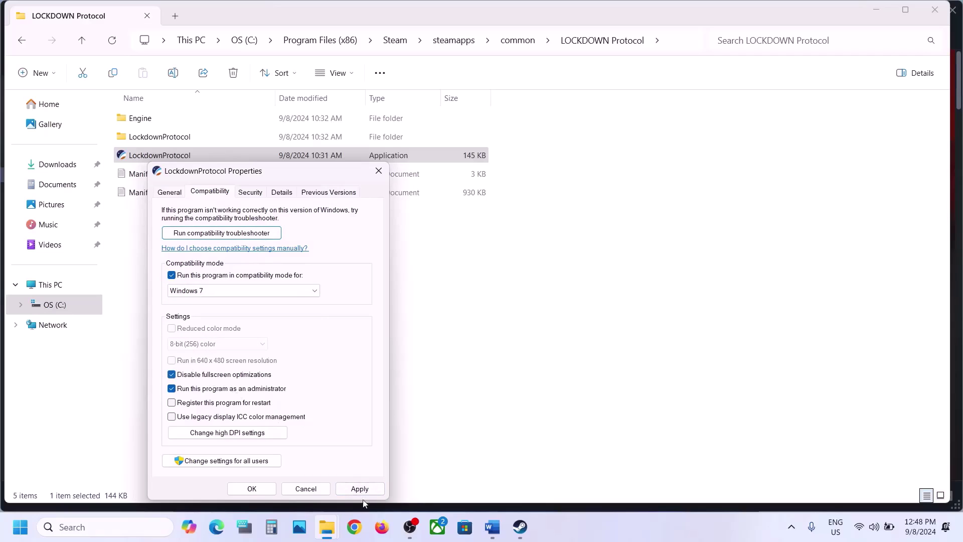
pyautogui.click(252, 488)
# - Turn off compatibility mode, disabled fullscreen optimizations and run as administrator for the LockdownProtocol application, applying the change and closing its properties
pyautogui.rightClick(143, 151)
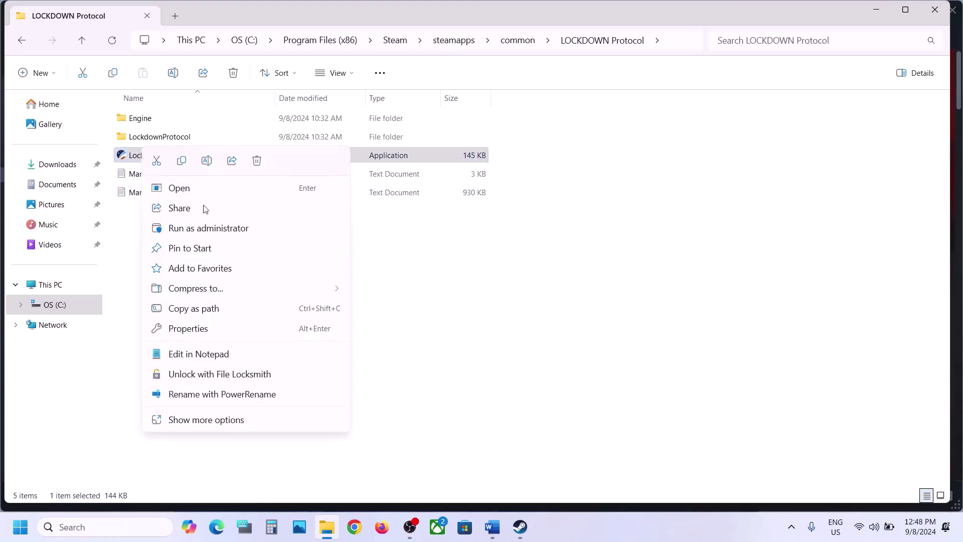
pyautogui.click(201, 327)
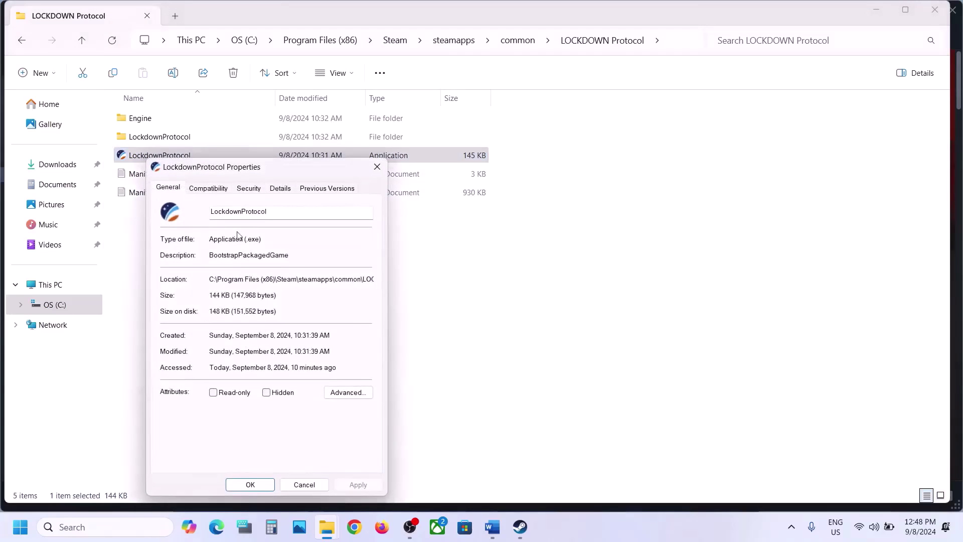
pyautogui.click(208, 189)
pyautogui.click(170, 271)
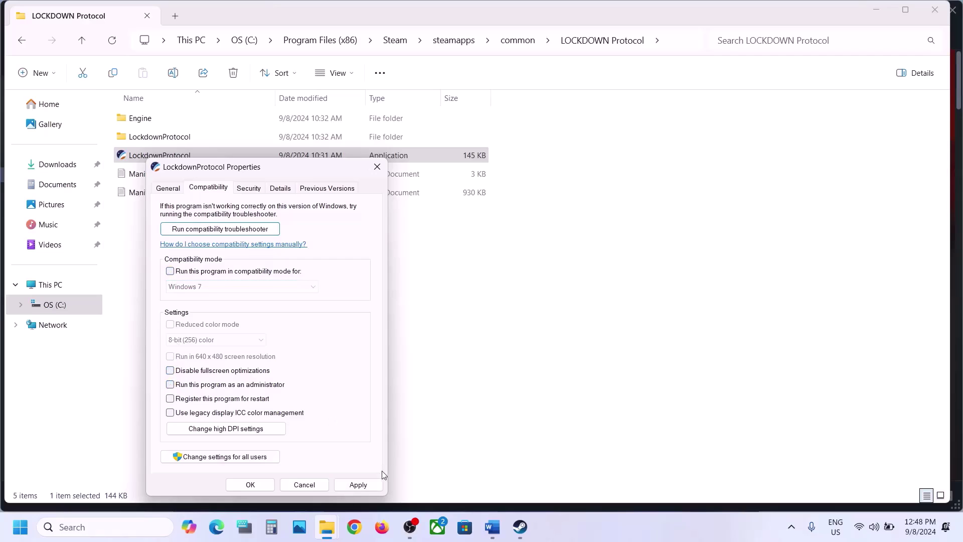
pyautogui.click(360, 485)
pyautogui.click(251, 485)
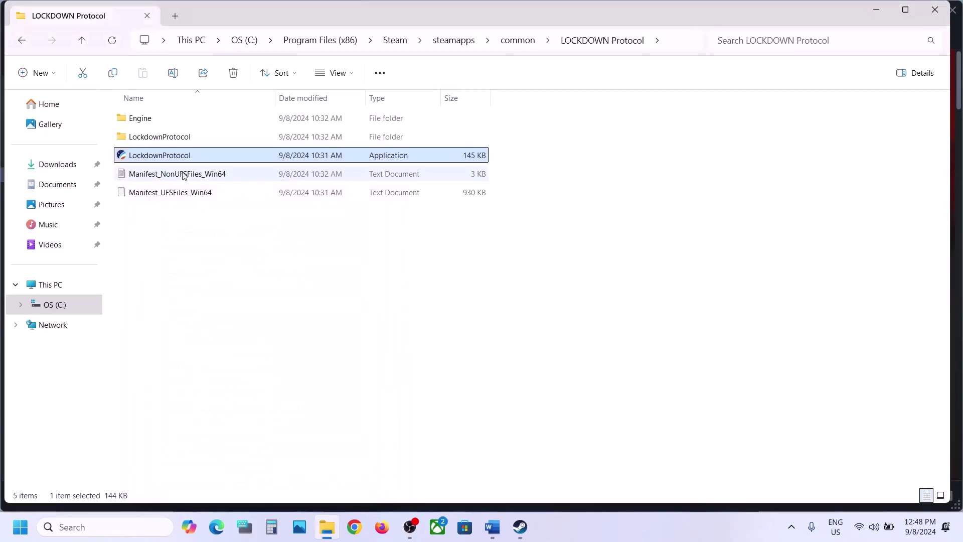
# - Open the LockdownProtocol\Binaries\Win64 folder and select the LockdownProtocol-Win64-Shipping application
pyautogui.doubleClick(159, 136)
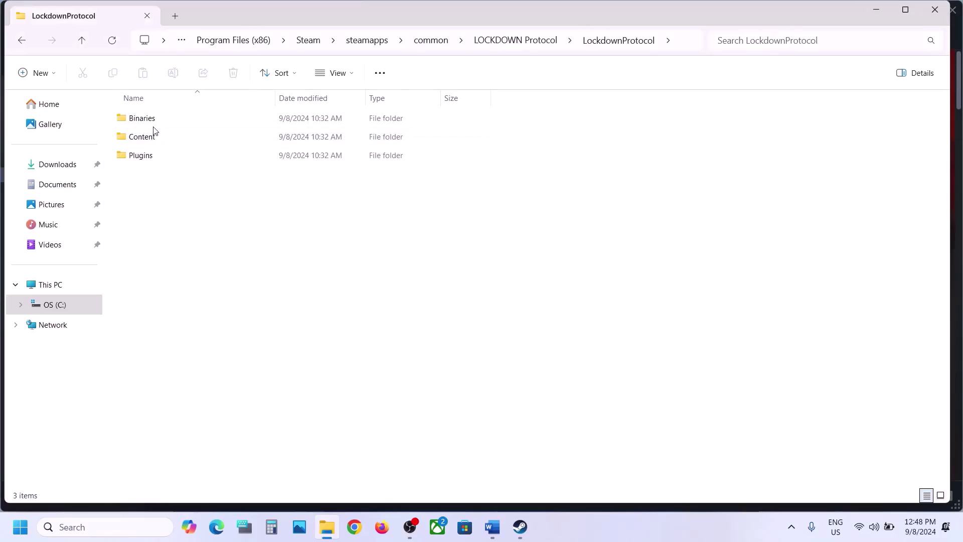
pyautogui.doubleClick(150, 123)
pyautogui.doubleClick(150, 122)
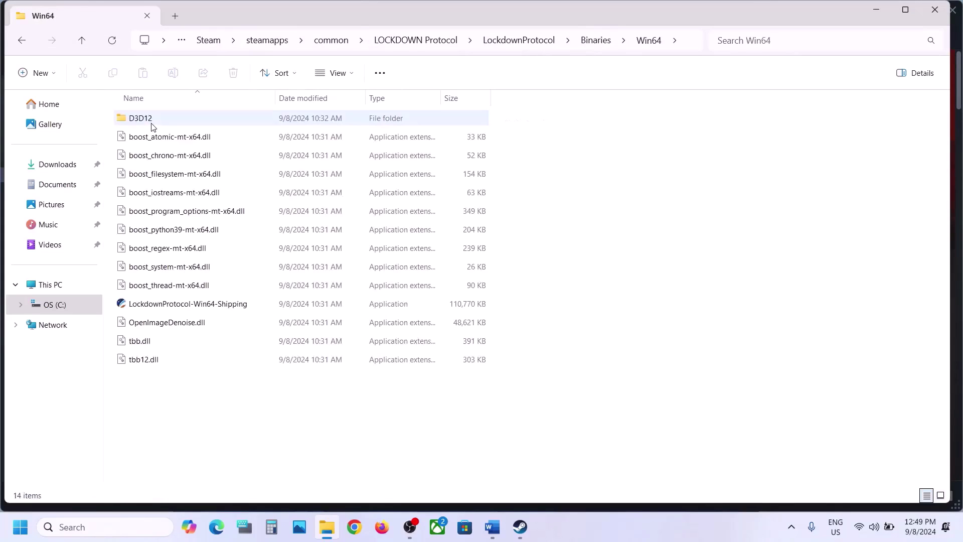
pyautogui.click(163, 304)
# - Clear the compatibility mode, fullscreen optimizations and administrator options for LockdownProtocol-Win64-Shipping, apply, and close its properties
pyautogui.rightClick(164, 304)
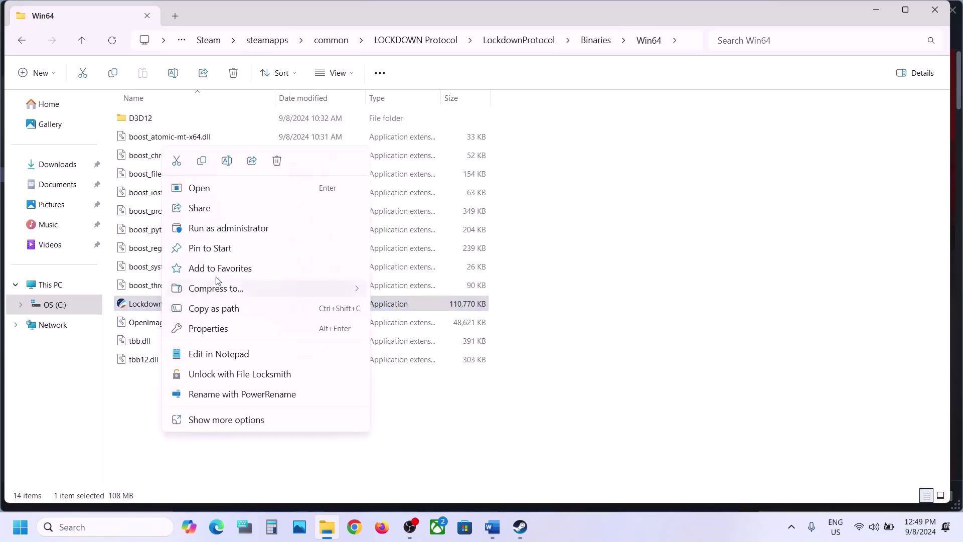
pyautogui.click(208, 328)
pyautogui.click(222, 197)
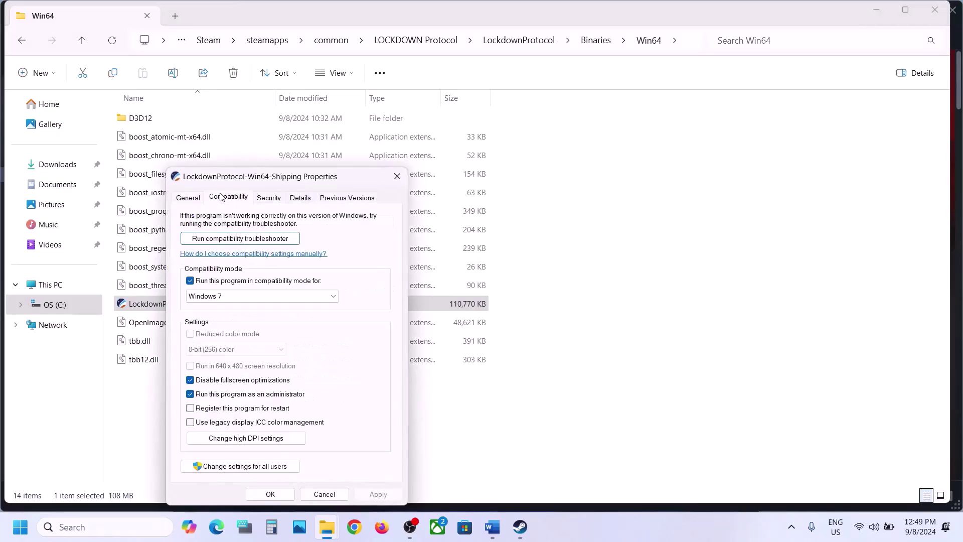
pyautogui.click(190, 281)
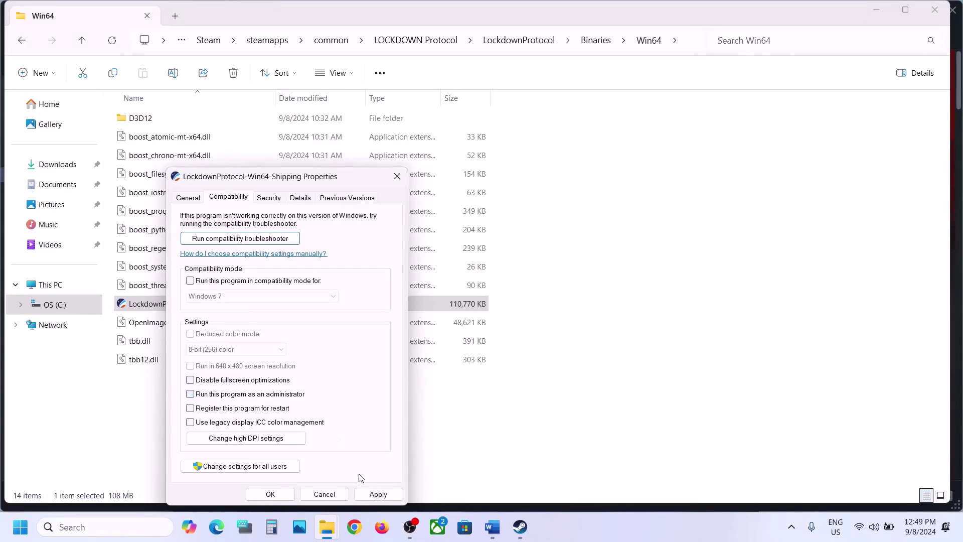
pyautogui.click(378, 496)
pyautogui.click(279, 496)
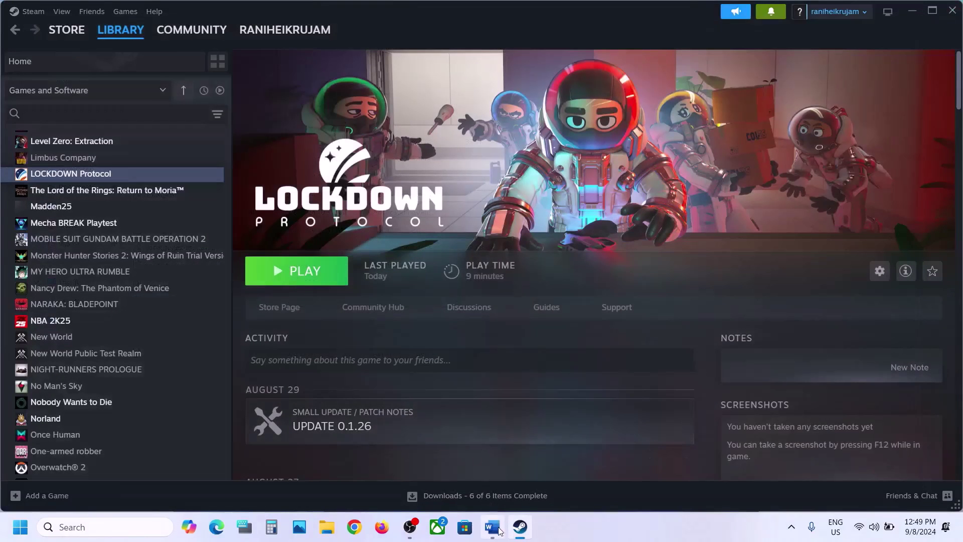
# - Switch to the Word document, maximize it, and read Step 3 on allowing the game exe through antivirus, controlled folder access and firewall
pyautogui.click(498, 530)
pyautogui.scroll(-3, 187, 299)
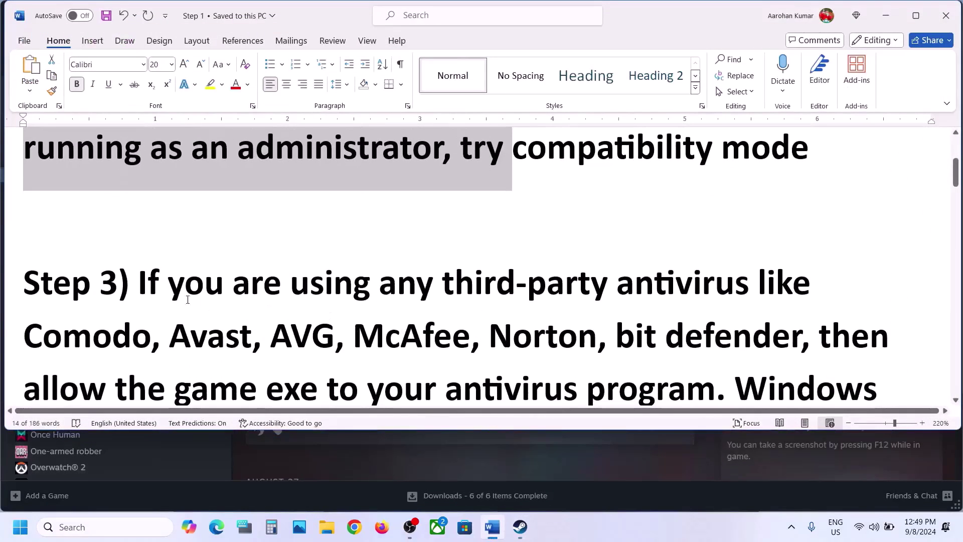
pyautogui.moveTo(171, 293); pyautogui.dragTo(169, 292)
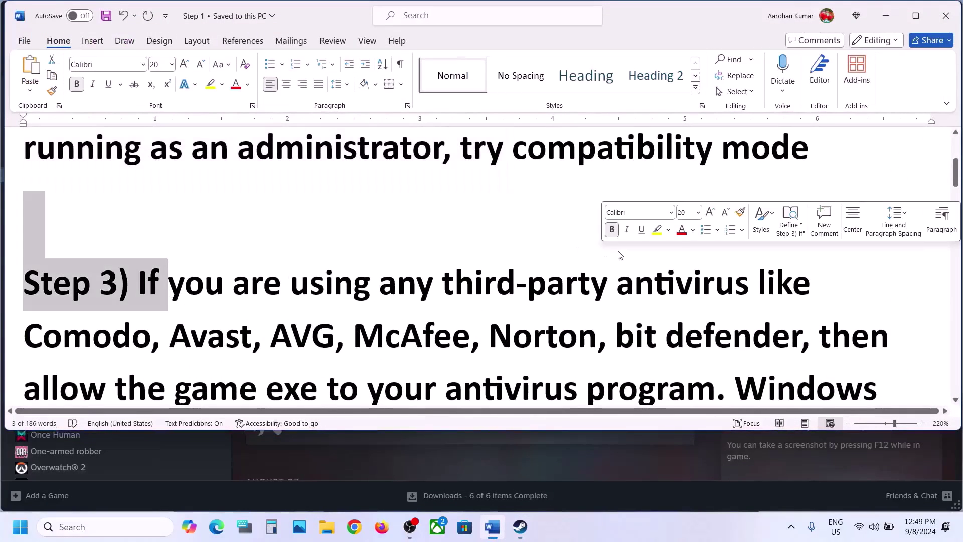
pyautogui.click(916, 14)
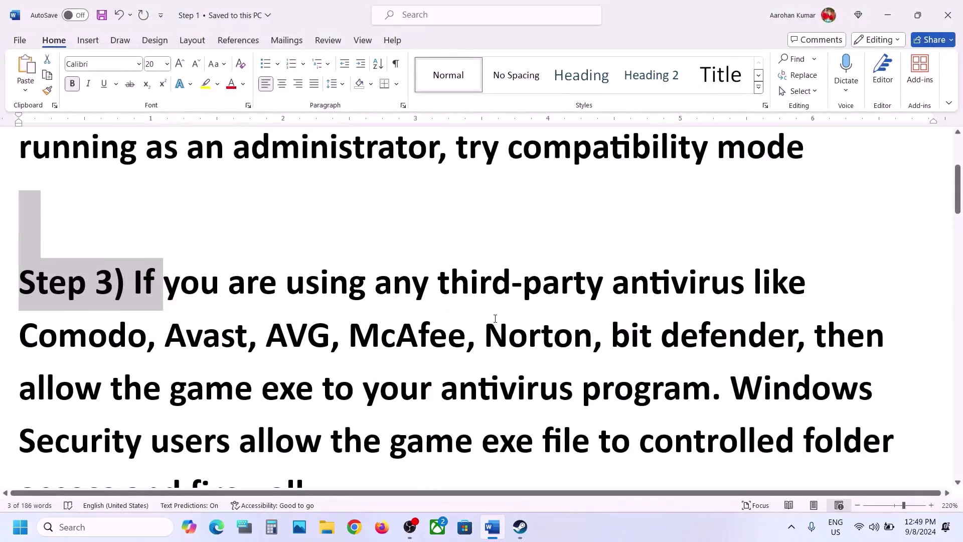
pyautogui.doubleClick(496, 321)
pyautogui.click(222, 360)
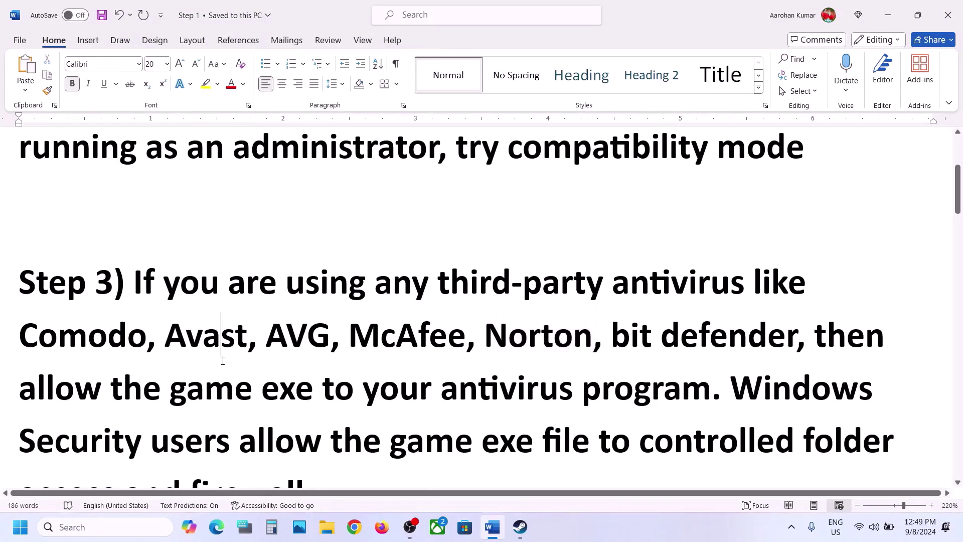
pyautogui.moveTo(131, 348); pyautogui.dragTo(592, 347)
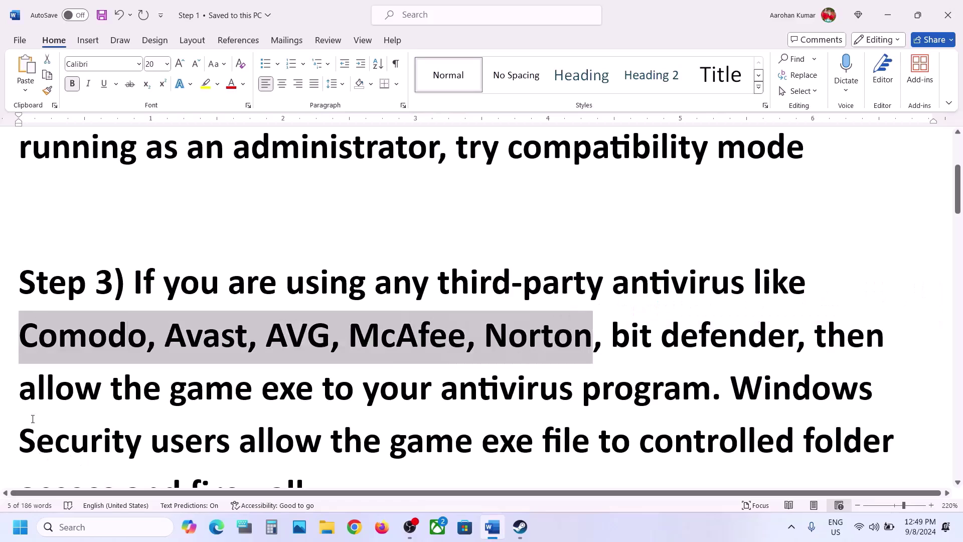
pyautogui.moveTo(26, 396); pyautogui.dragTo(692, 393)
pyautogui.scroll(-2, 712, 351)
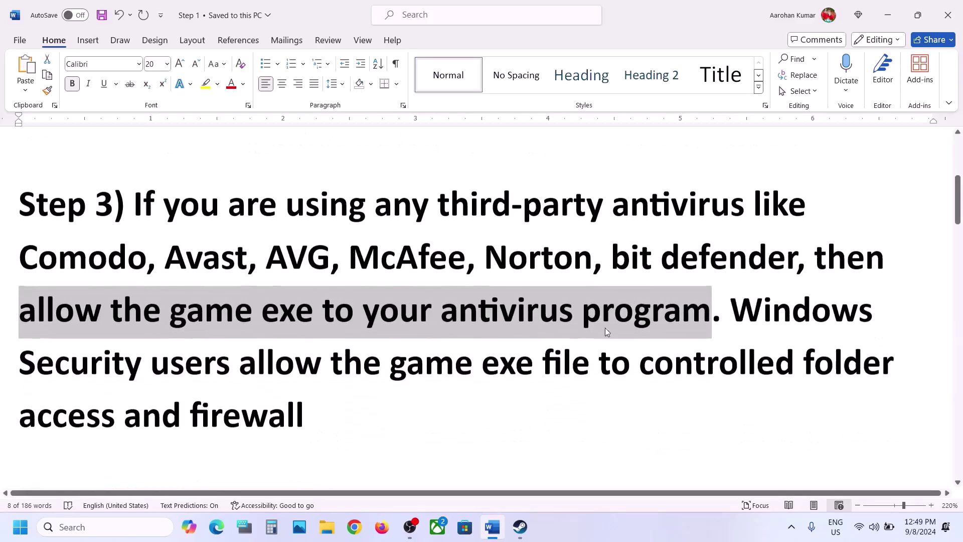
pyautogui.doubleClick(733, 301)
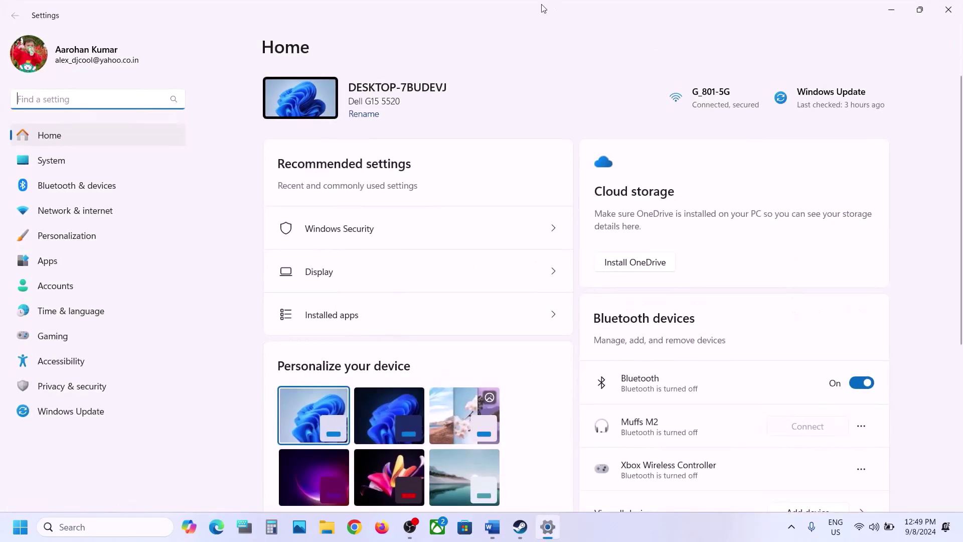
# - From Windows Settings' privacy and security section, open Windows Security's ransomware protection and the list of apps allowed through Controlled folder access
pyautogui.click(73, 387)
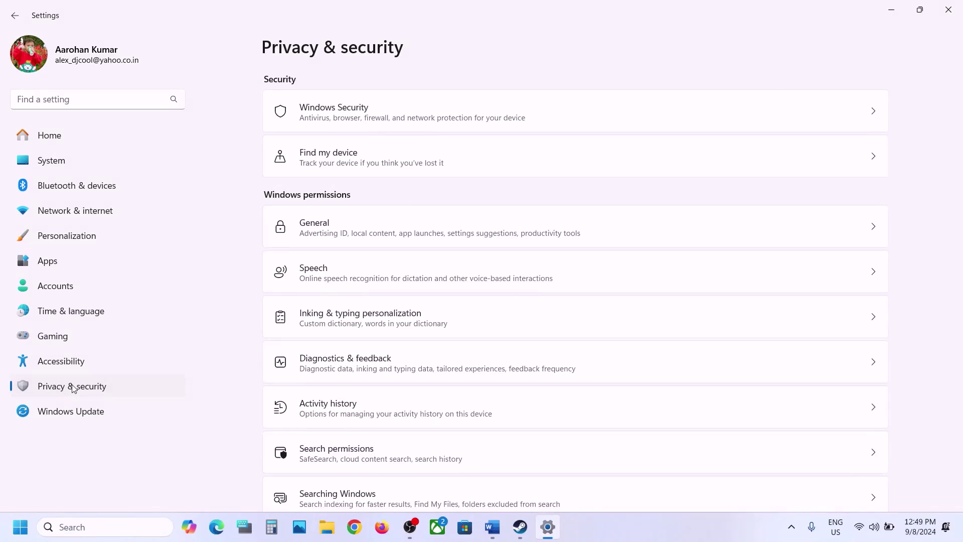
pyautogui.click(364, 118)
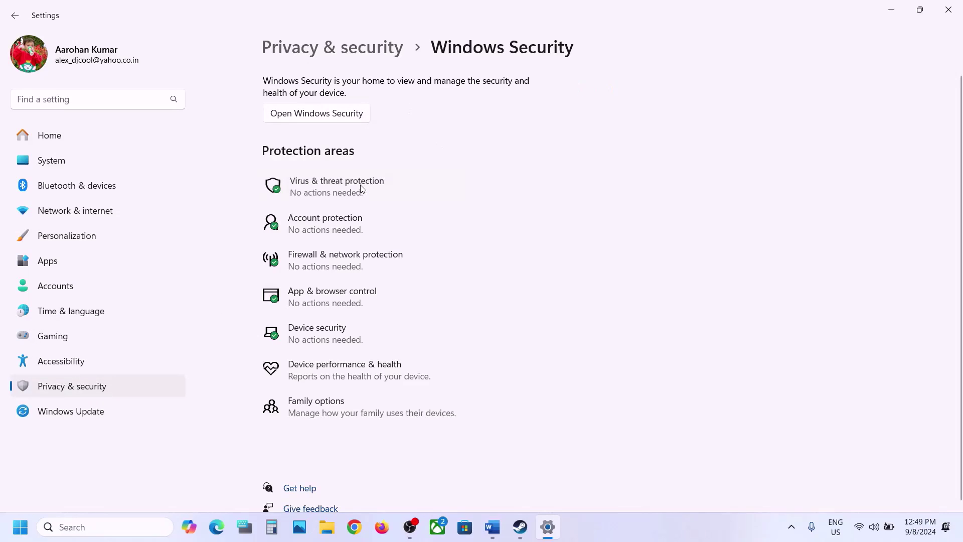
pyautogui.click(363, 189)
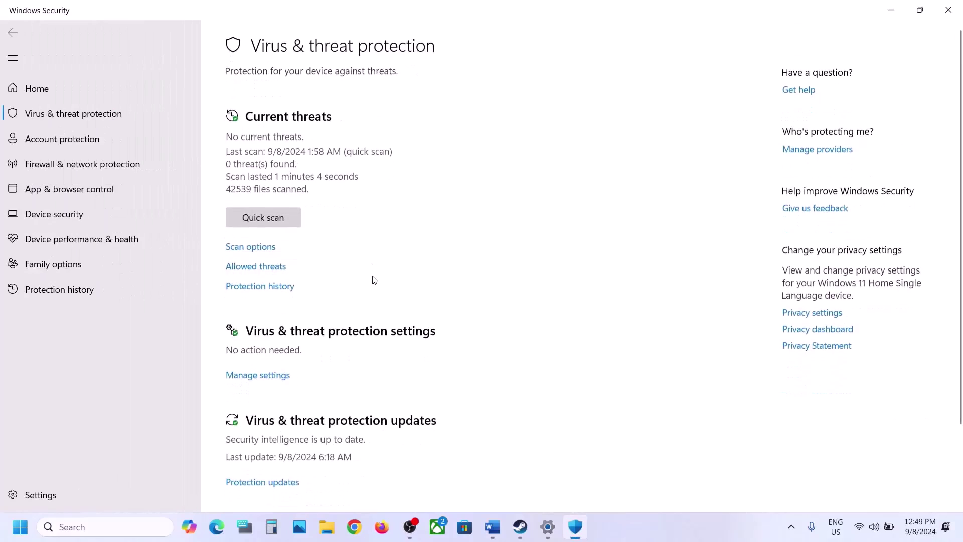
pyautogui.scroll(-2, 311, 509)
pyautogui.click(298, 471)
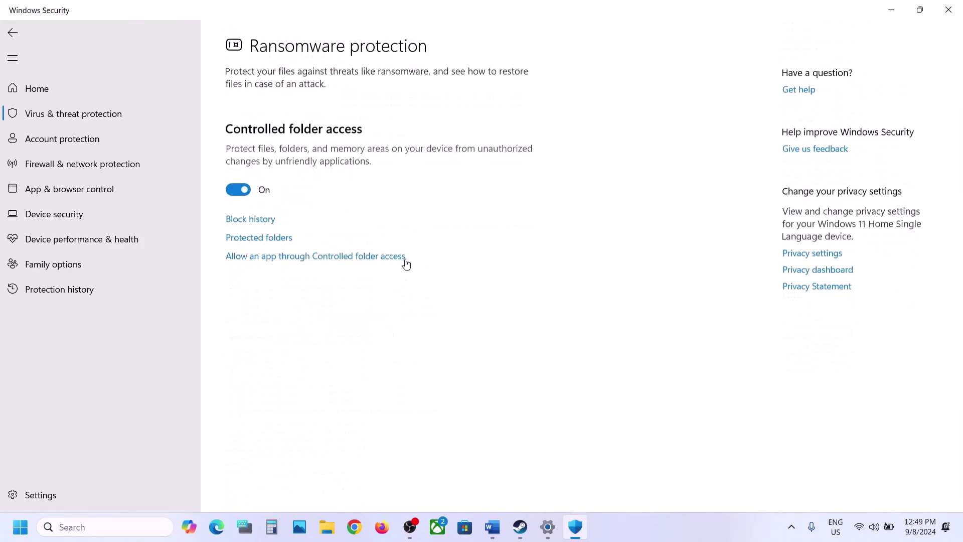
pyautogui.click(346, 262)
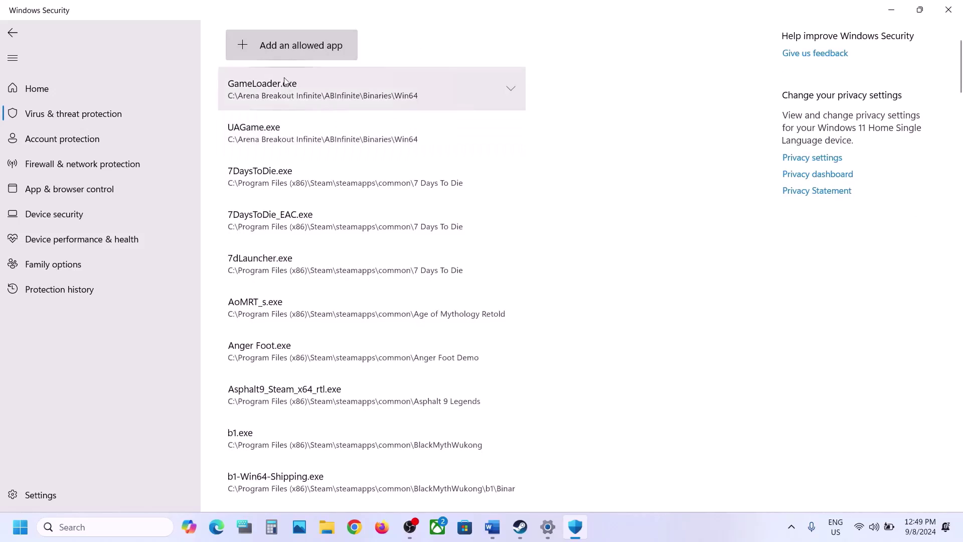
# - Start adding an allowed app by browsing all apps, and open the C:\Program Files (x86)\Steam folder
pyautogui.click(279, 55)
pyautogui.click(277, 95)
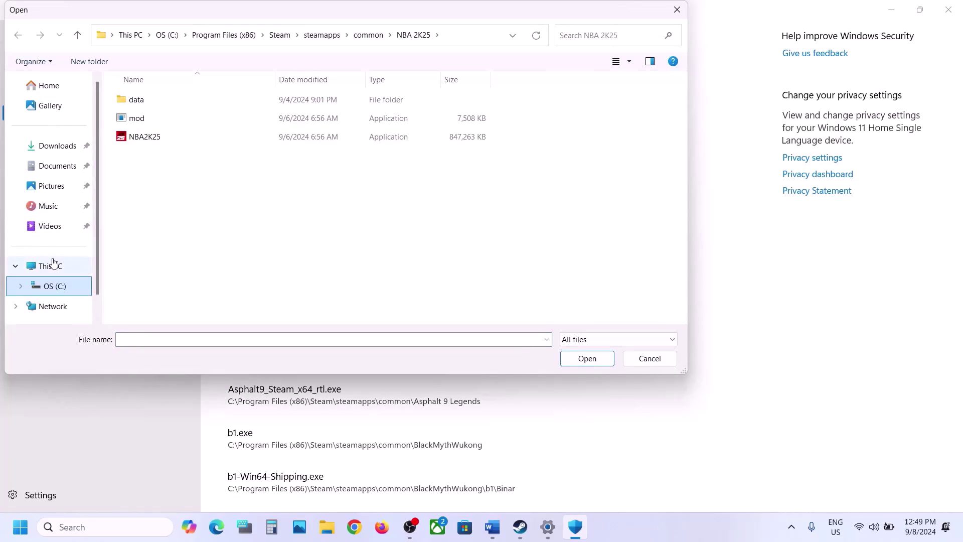
pyautogui.click(52, 264)
pyautogui.doubleClick(189, 111)
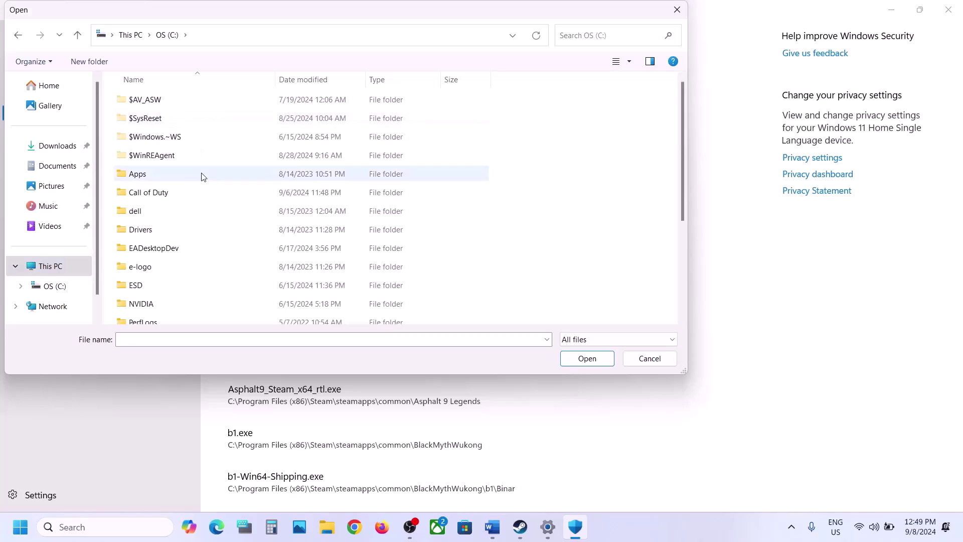
pyautogui.scroll(-4, 202, 176)
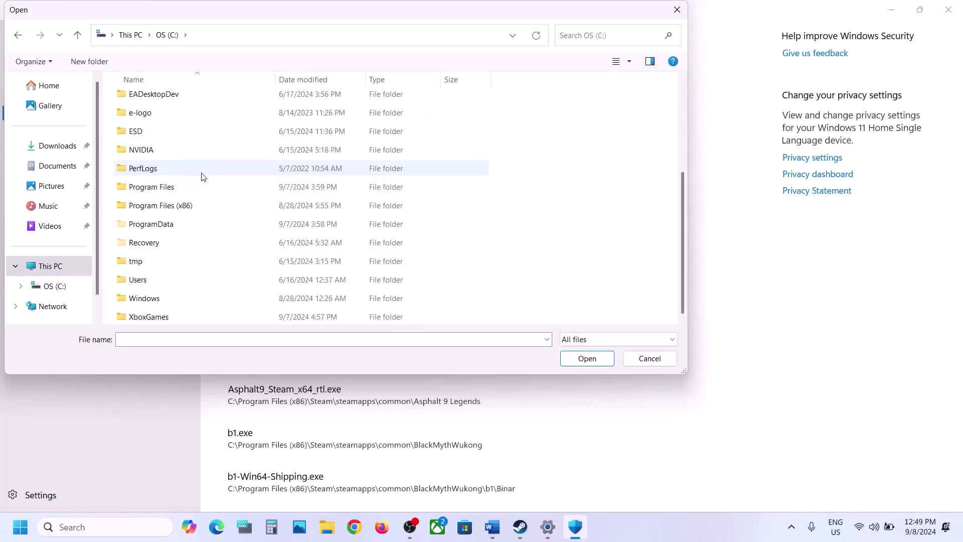
pyautogui.doubleClick(180, 210)
pyautogui.scroll(-8, 166, 225)
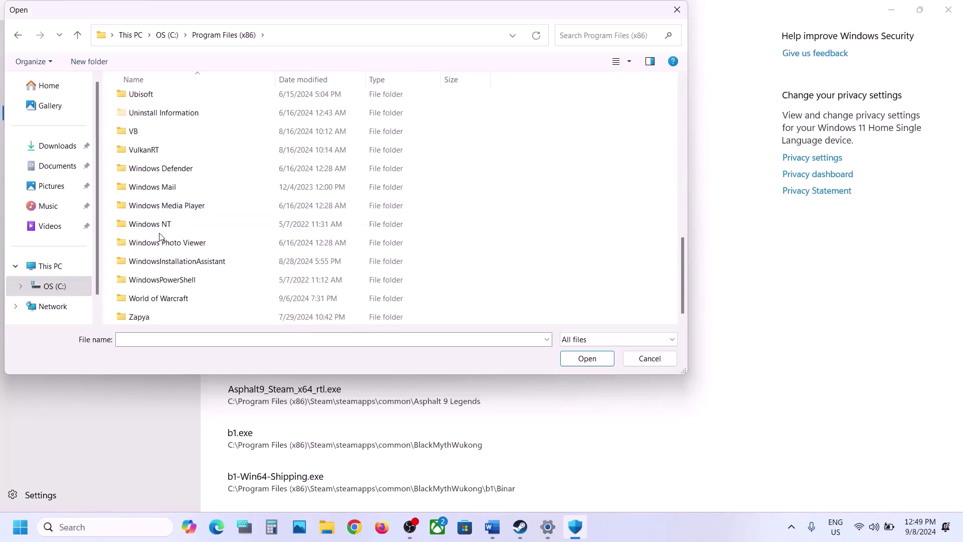
pyautogui.scroll(3, 160, 233)
pyautogui.doubleClick(156, 213)
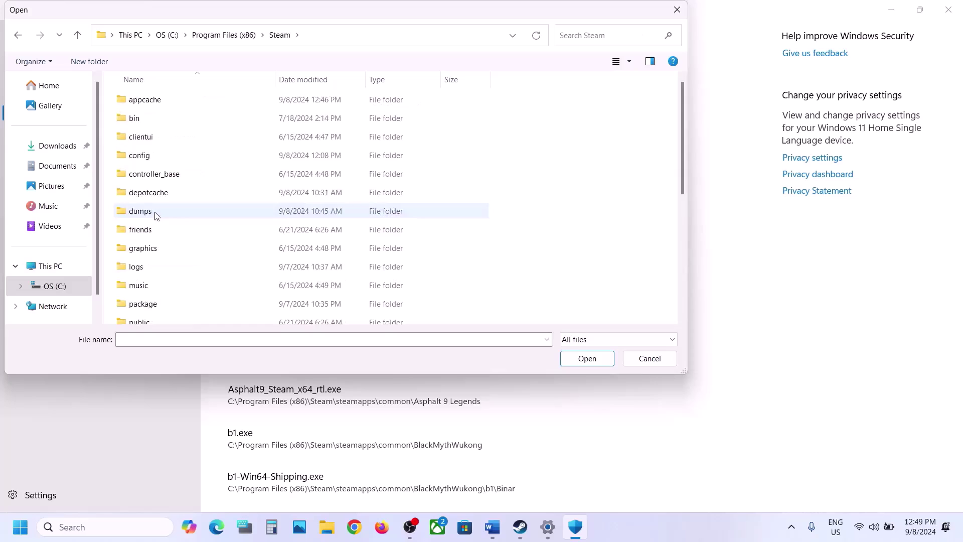
# - Add the LockdownProtocol application from steamapps\common\LOCKDOWN Protocol to the apps allowed through Controlled folder access
pyautogui.scroll(-4, 154, 213)
pyautogui.click(151, 168)
pyautogui.doubleClick(150, 168)
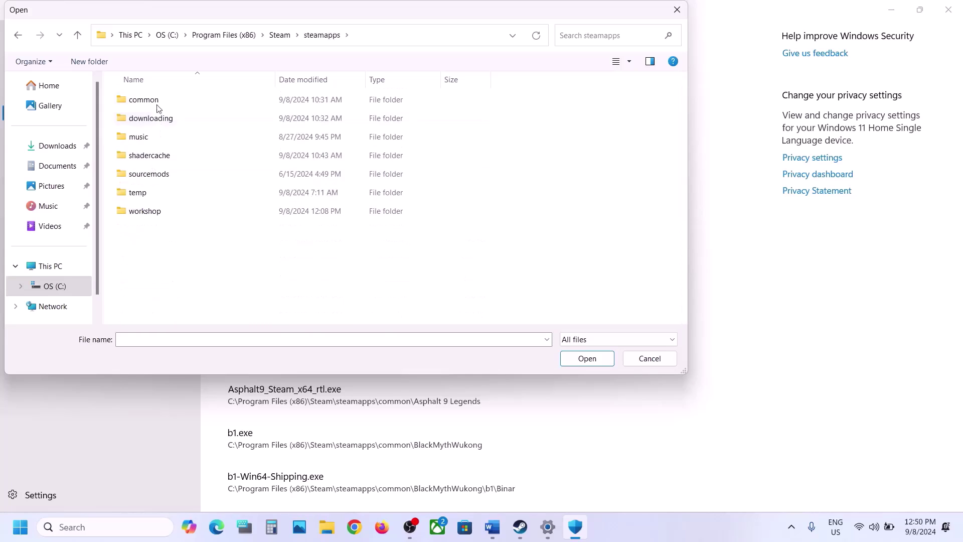
pyautogui.doubleClick(149, 101)
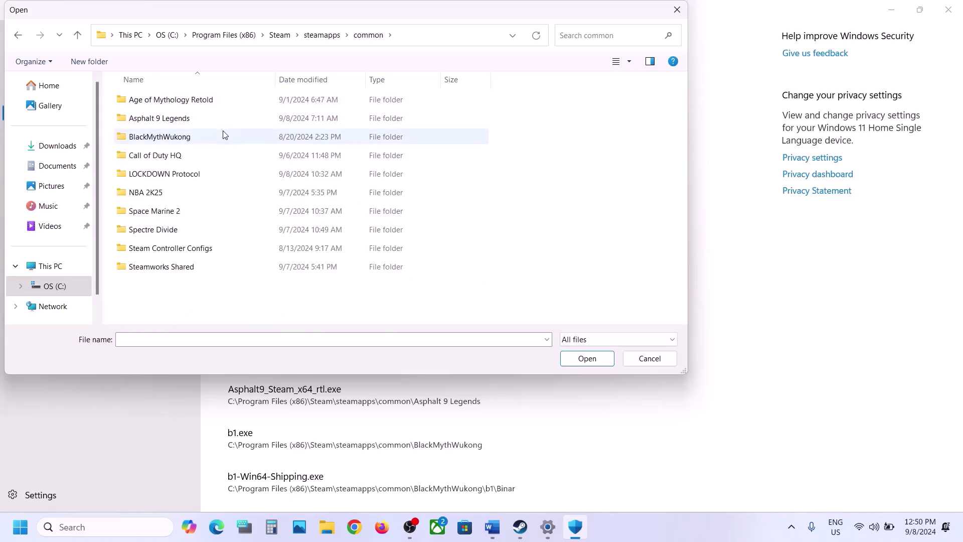
pyautogui.doubleClick(183, 174)
pyautogui.click(171, 143)
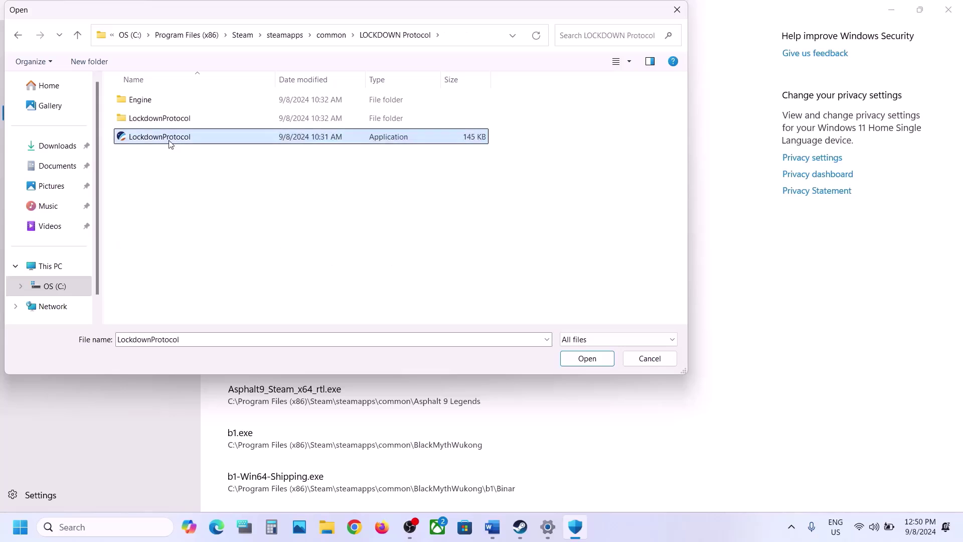
pyautogui.click(580, 357)
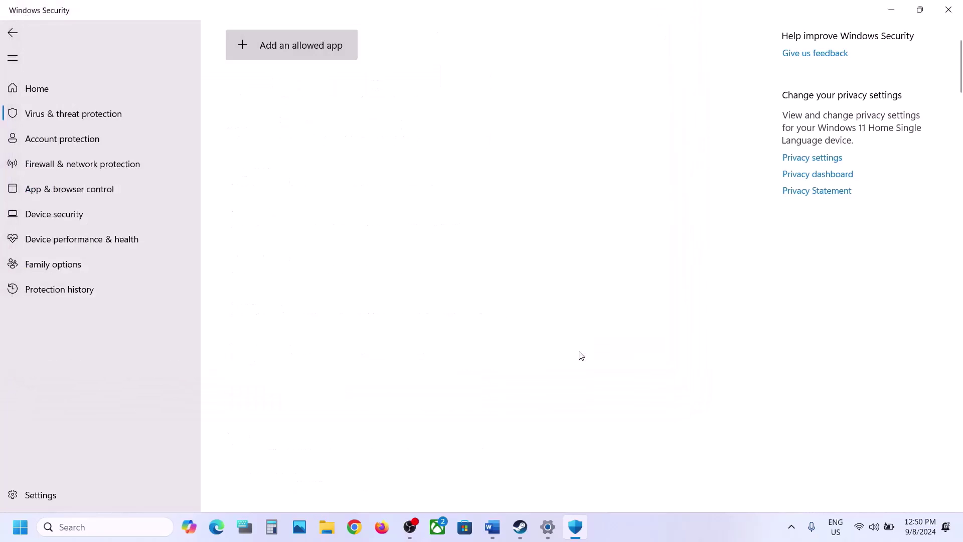
# - Add LockdownProtocol-Win64-Shipping from LockdownProtocol\Binaries\Win64 to the apps allowed through Controlled folder access
pyautogui.click(281, 44)
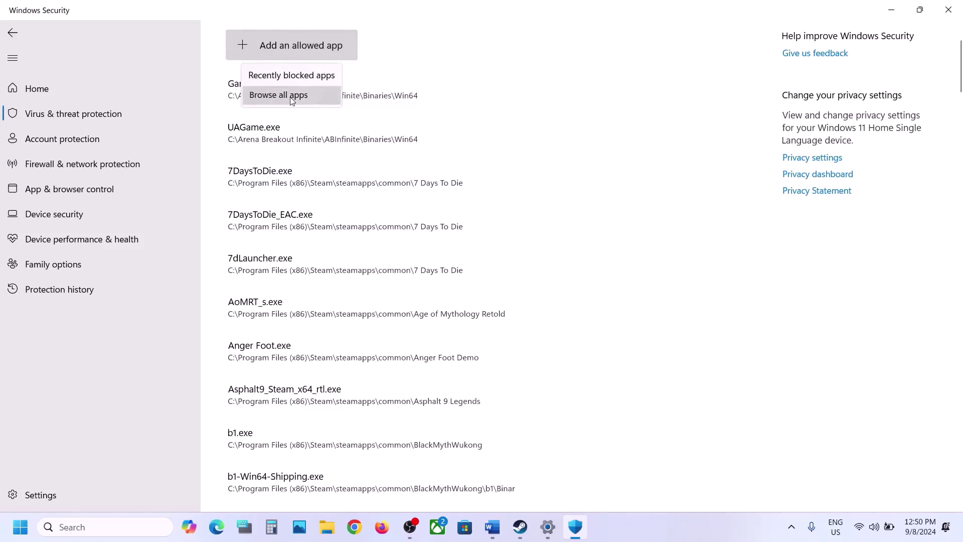
pyautogui.click(292, 97)
pyautogui.click(144, 122)
pyautogui.doubleClick(144, 119)
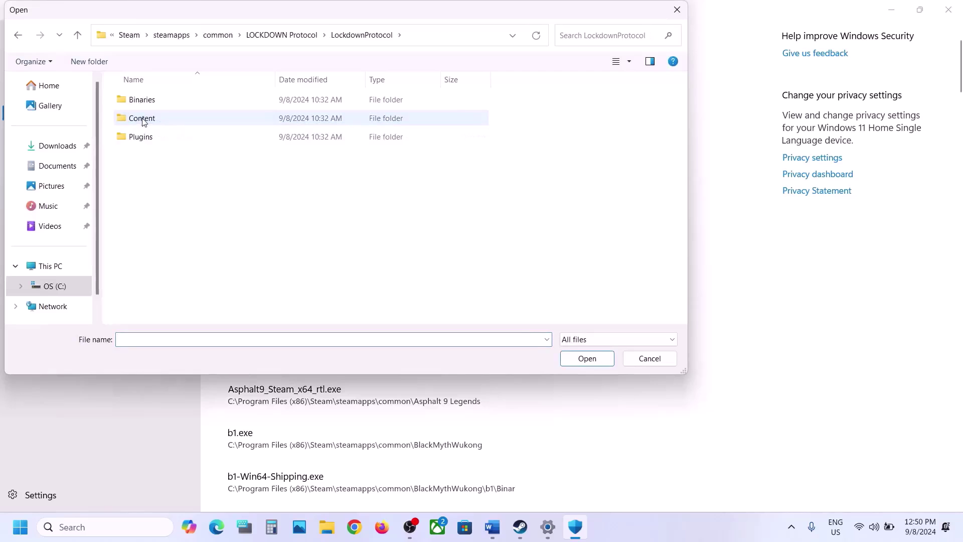
pyautogui.doubleClick(143, 101)
pyautogui.click(142, 100)
pyautogui.doubleClick(141, 101)
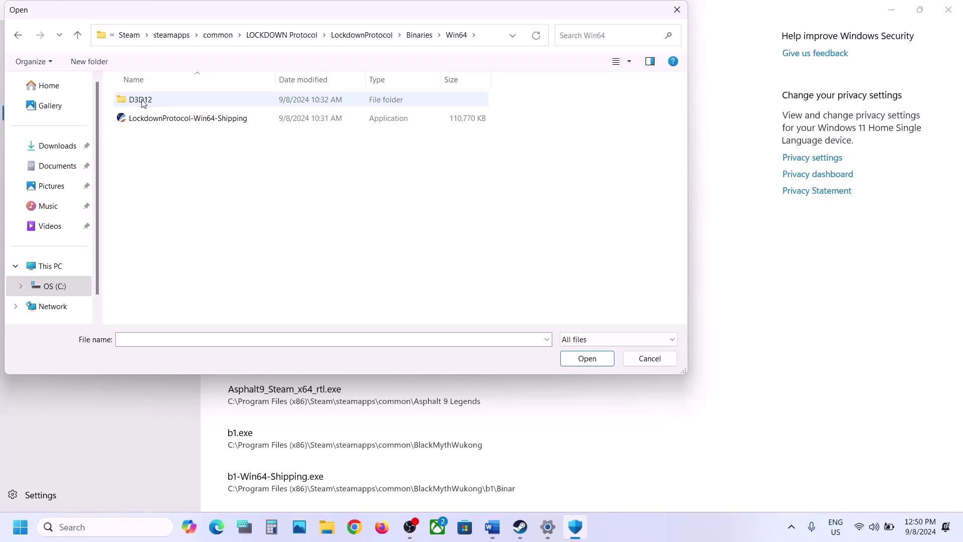
pyautogui.click(155, 119)
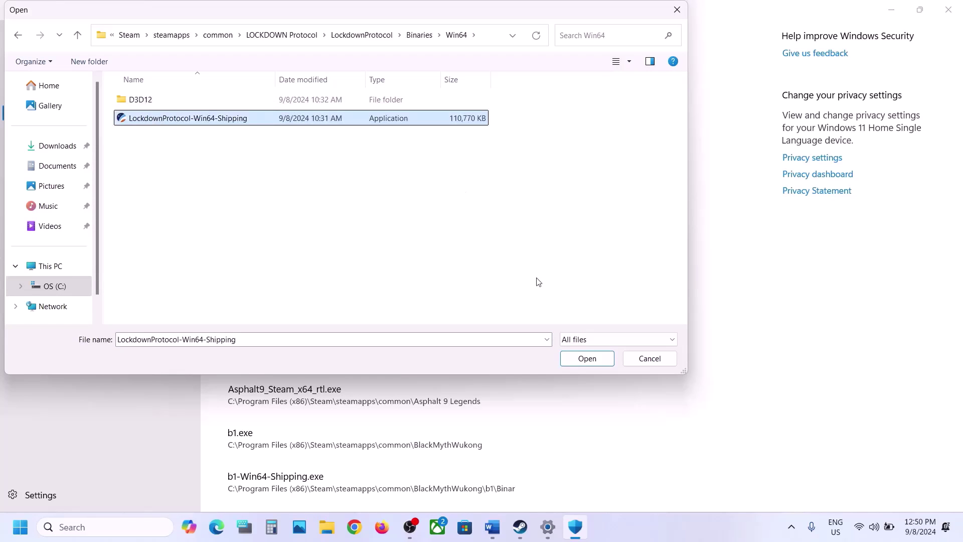
pyautogui.click(587, 358)
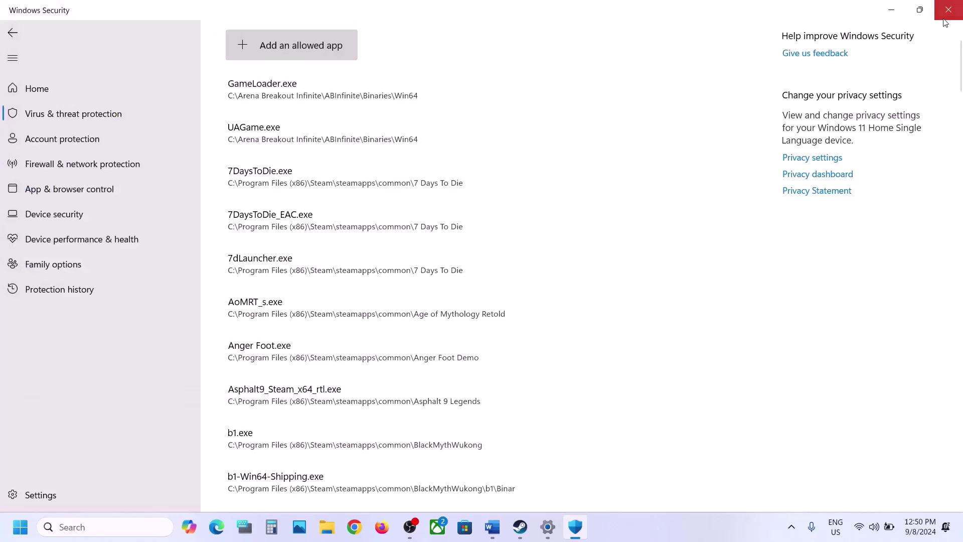
# - Close Windows Security and Settings, and read Step 4 on the -dx11/-dx12 launch options in the Word document
pyautogui.click(946, 15)
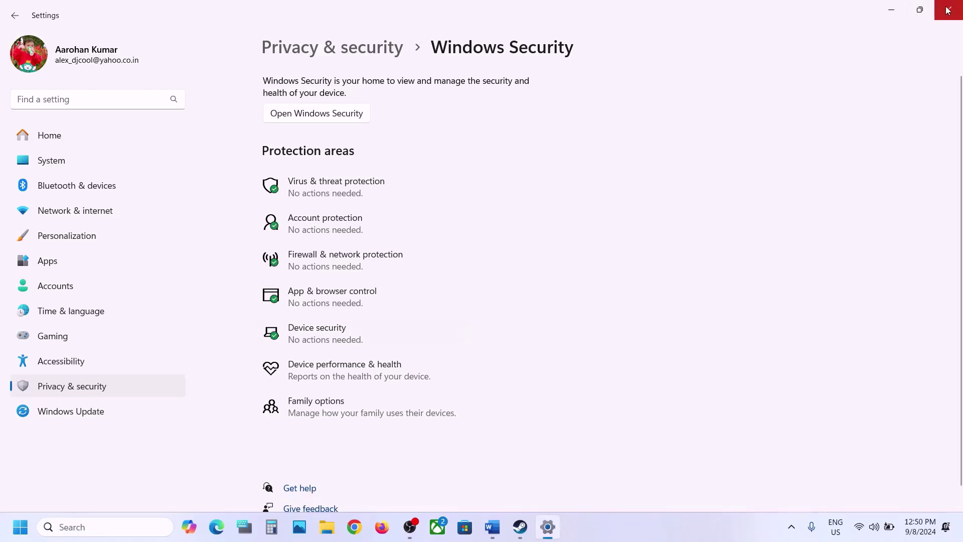
pyautogui.click(949, 10)
pyautogui.scroll(-5, 278, 317)
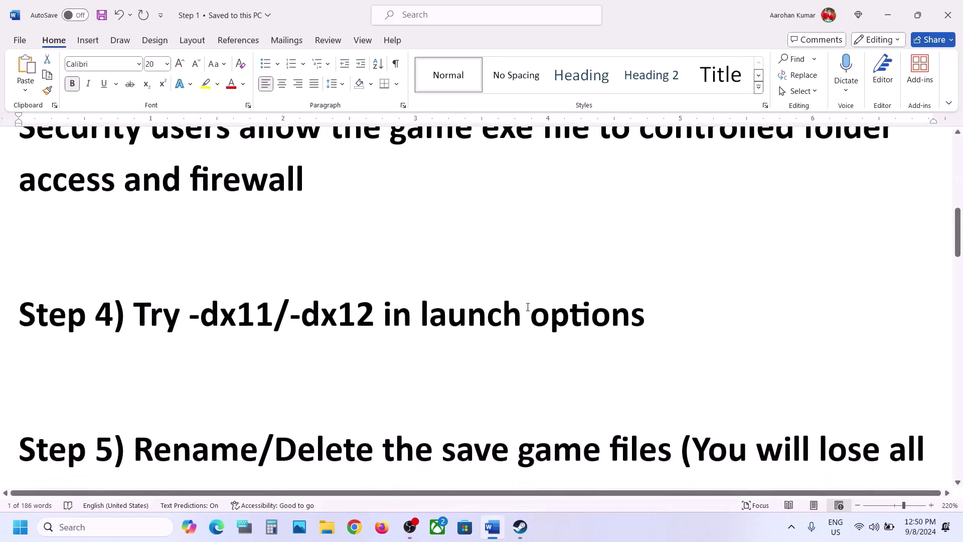
pyautogui.moveTo(200, 312); pyautogui.dragTo(643, 316)
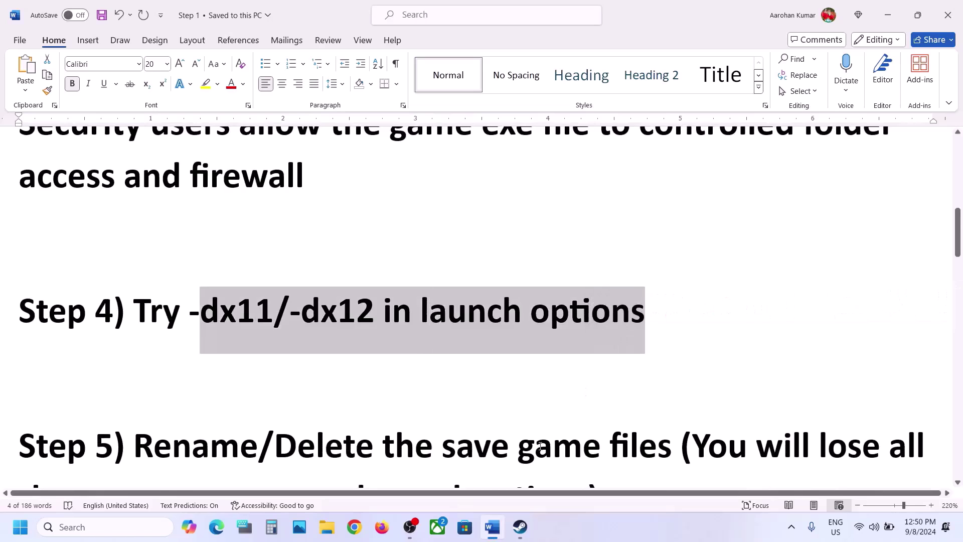
# - Switch to Steam, start LOCKDOWN Protocol, choose the DX12 launch option, and cancel the launch
pyautogui.click(520, 527)
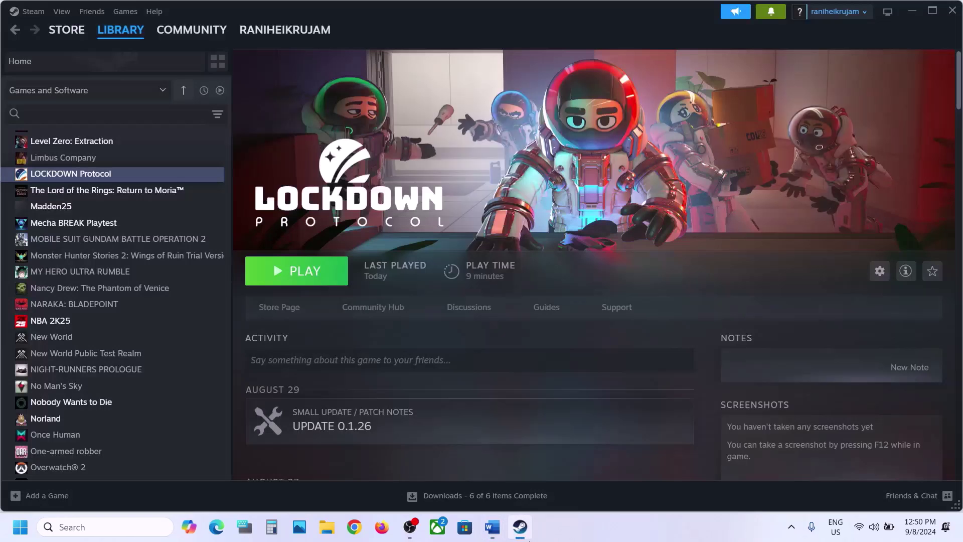
pyautogui.click(297, 271)
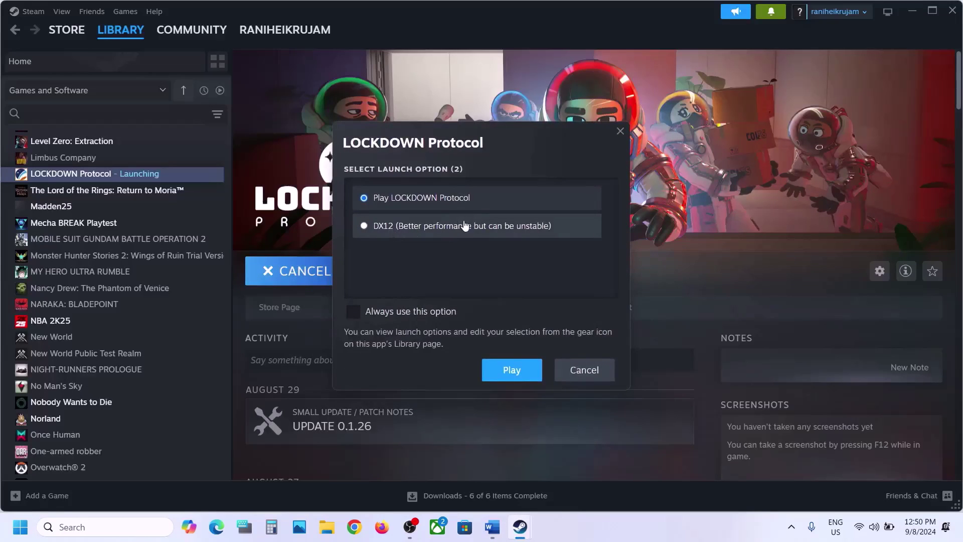
pyautogui.click(365, 226)
pyautogui.click(576, 371)
# - Set the launch options in LOCKDOWN Protocol's Steam properties to -dx11 and close the properties
pyautogui.rightClick(131, 175)
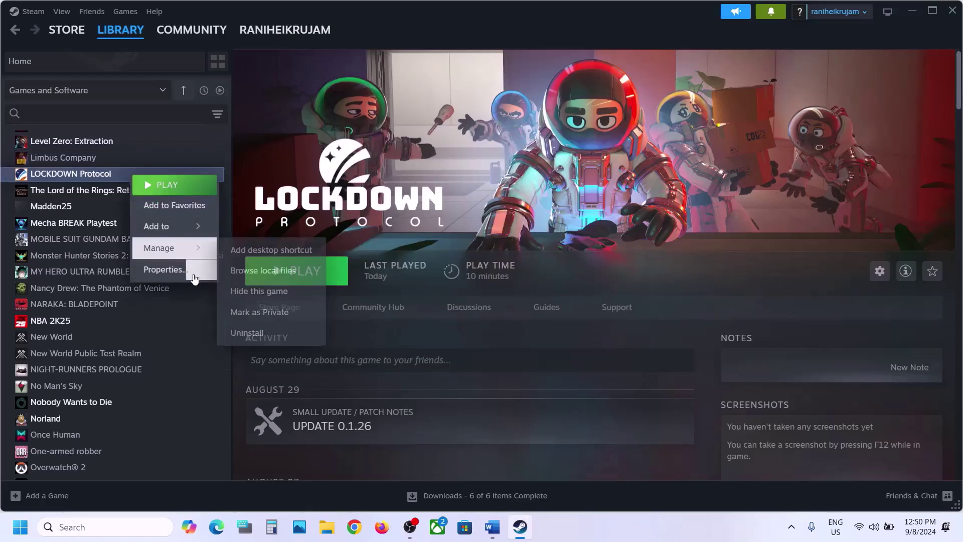
pyautogui.click(190, 271)
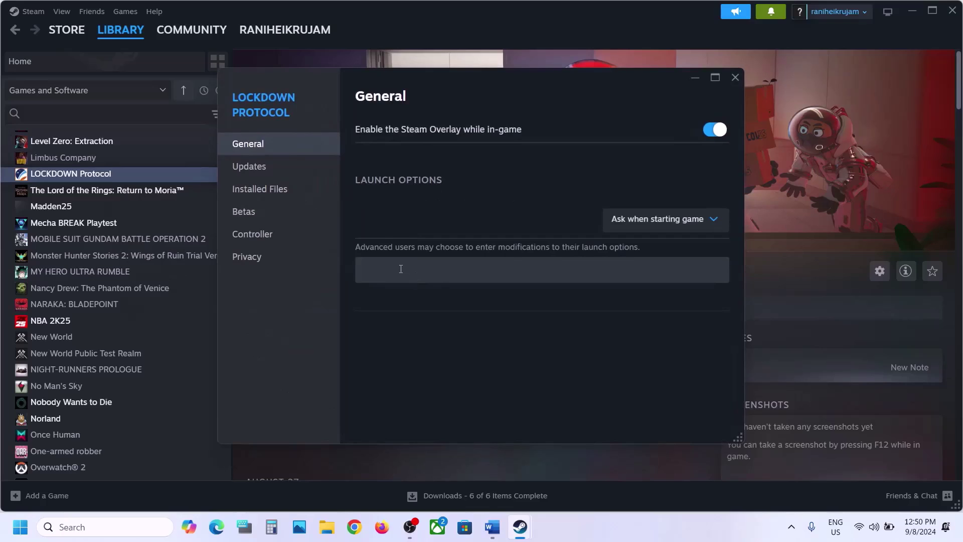
pyautogui.click(401, 269)
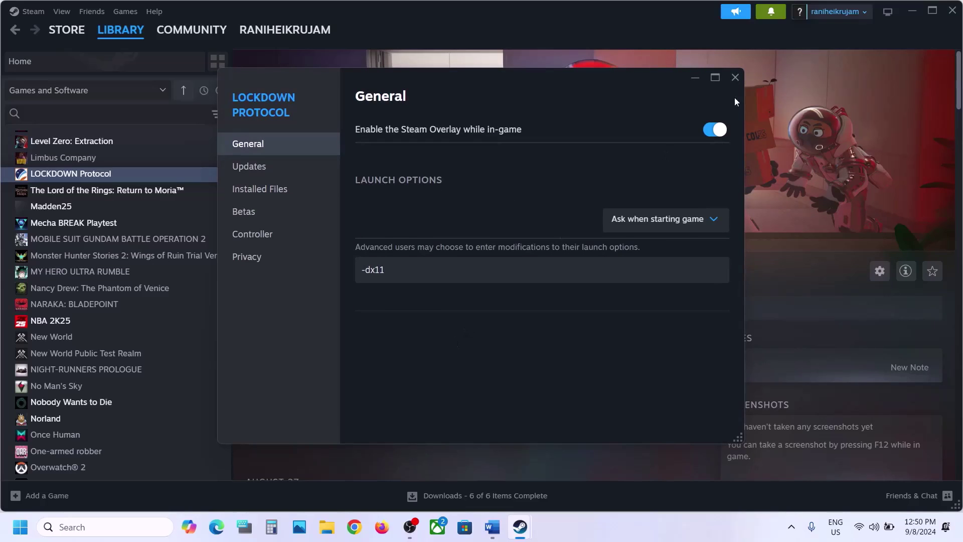
pyautogui.click(735, 77)
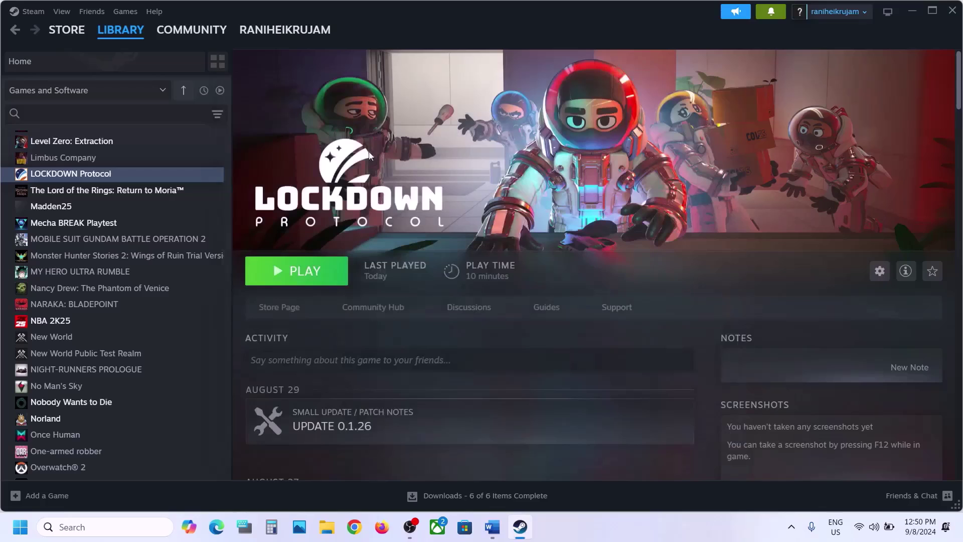
# - Replace LOCKDOWN Protocol's launch options with -dx12, clear them again, and close the game's properties
pyautogui.rightClick(115, 174)
pyautogui.click(172, 273)
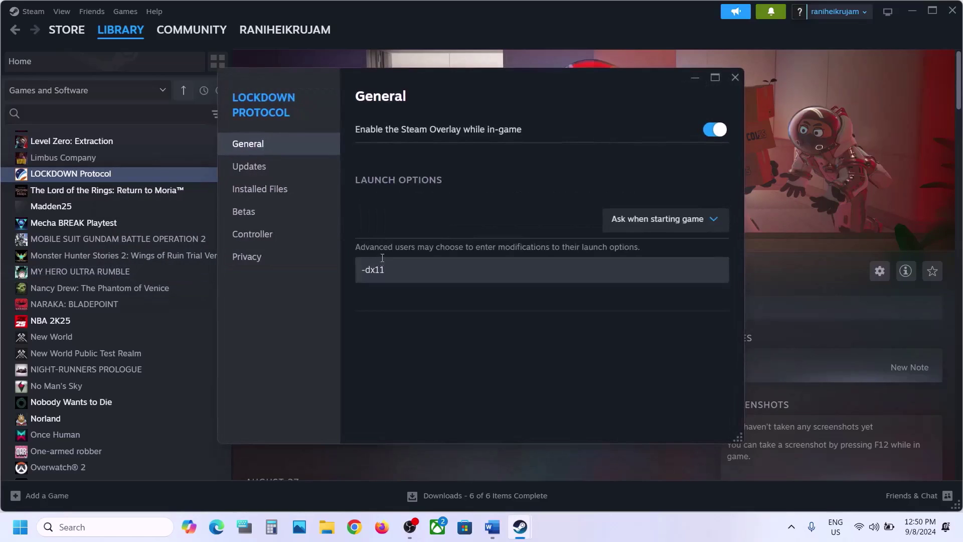
pyautogui.hotkey('ctrl', 'a')
pyautogui.press('BackSpace')
pyautogui.write('-dx12')
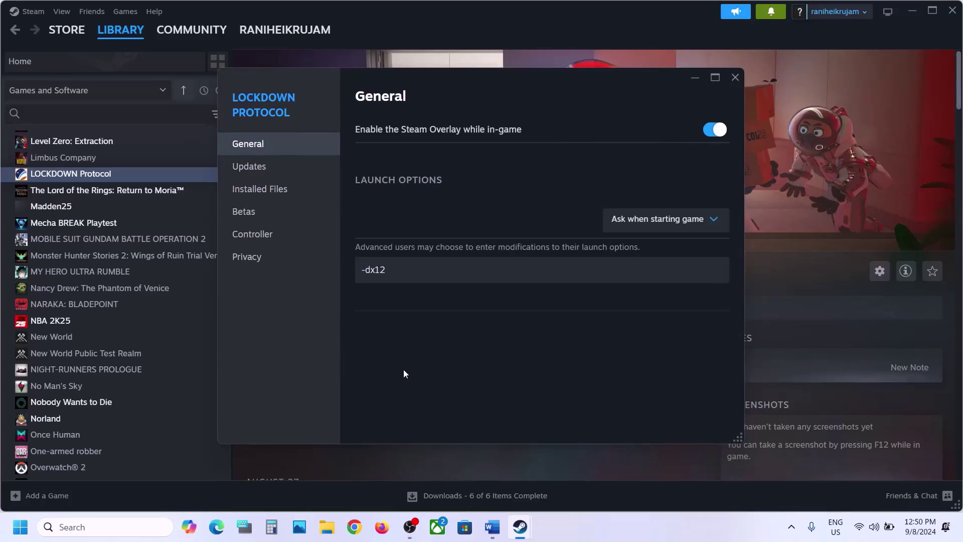
pyautogui.hotkey('ctrl', 'a')
pyautogui.press('BackSpace')
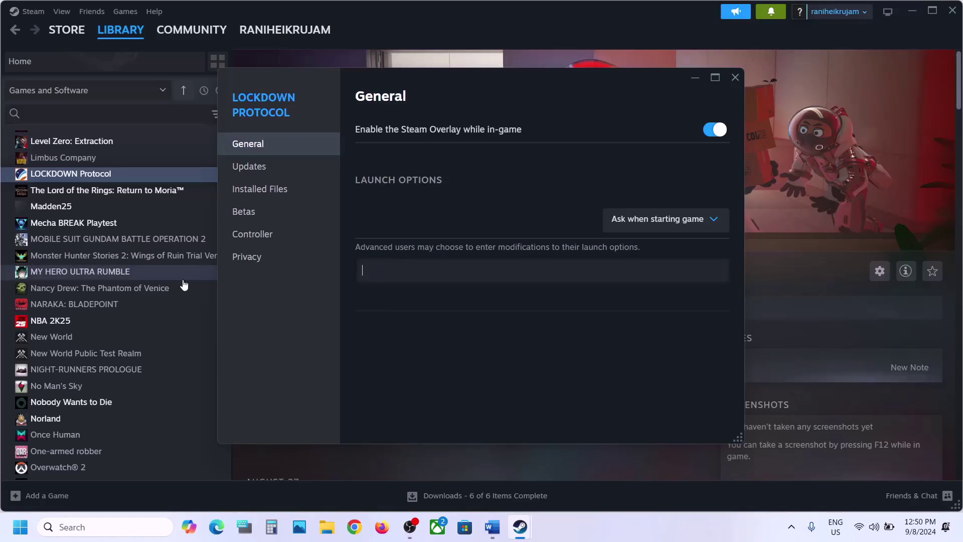
pyautogui.click(733, 80)
# - Switch to the Word document and read Step 5 on renaming or deleting the save game files
pyautogui.click(492, 527)
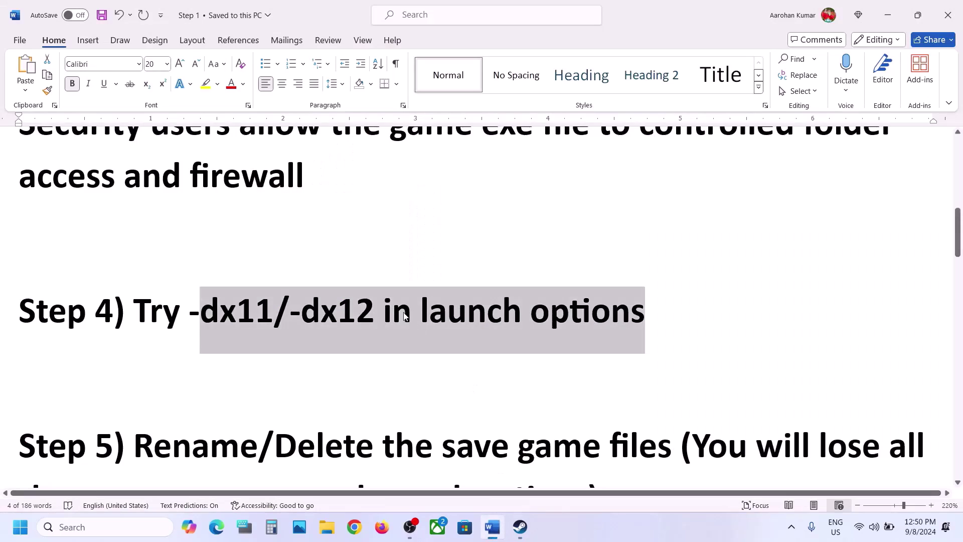
pyautogui.scroll(-3, 404, 316)
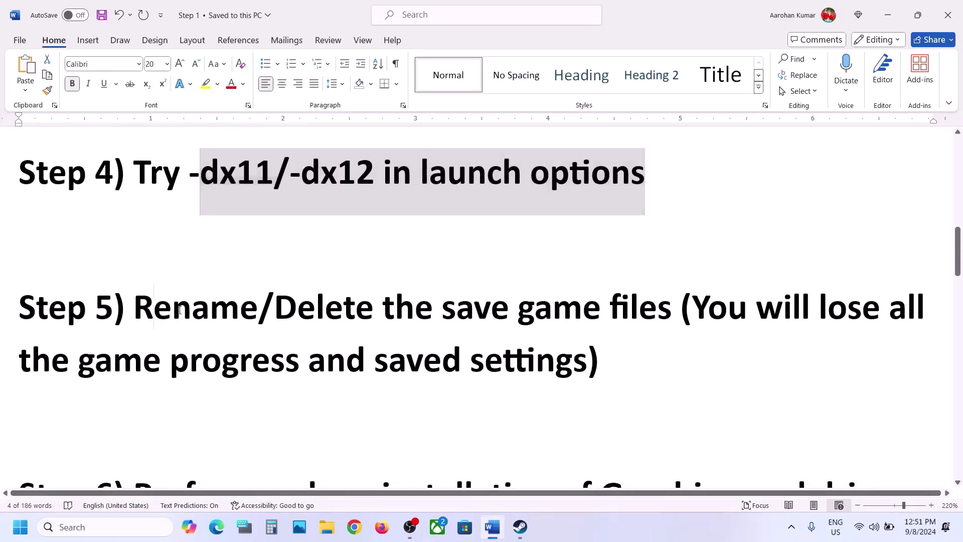
pyautogui.moveTo(179, 310); pyautogui.dragTo(584, 370)
pyautogui.click(698, 311)
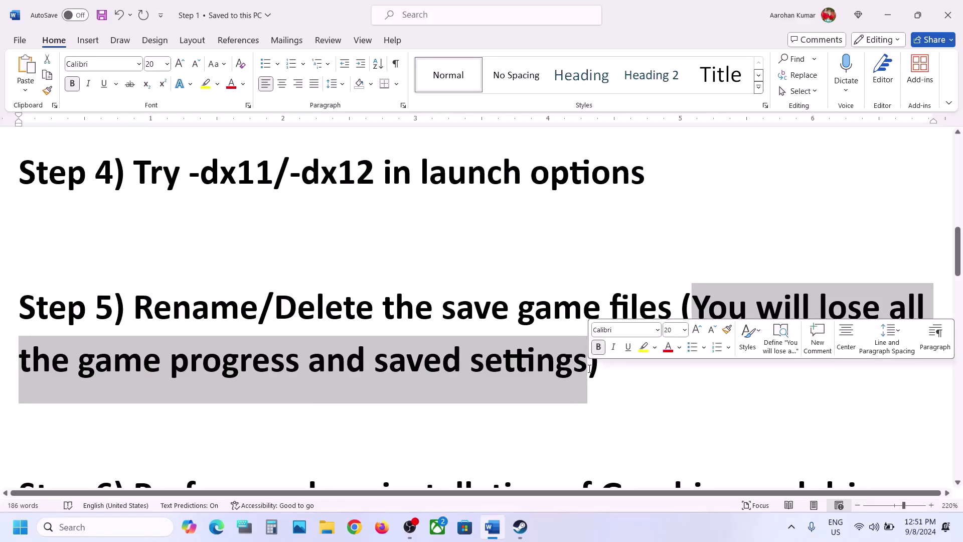
# - Open the user's profile folder under C:\Users in File Explorer and select the AppData folder
pyautogui.click(326, 527)
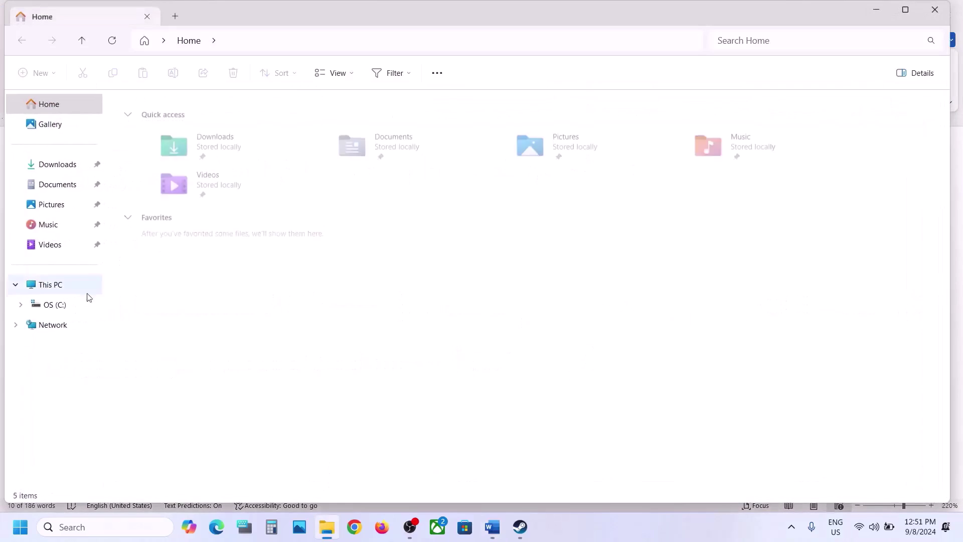
pyautogui.click(54, 290)
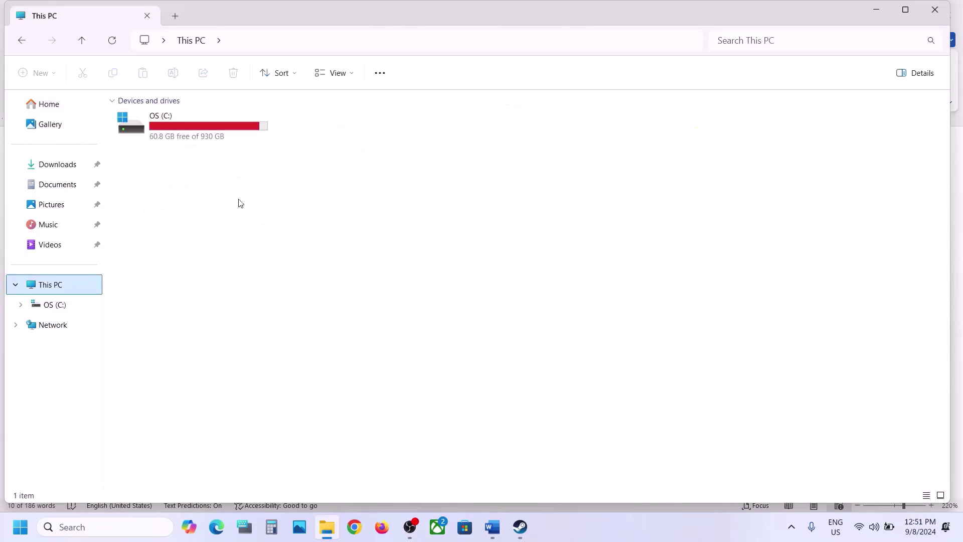
pyautogui.doubleClick(213, 127)
pyautogui.scroll(-1, 184, 312)
pyautogui.scroll(-1, 184, 312)
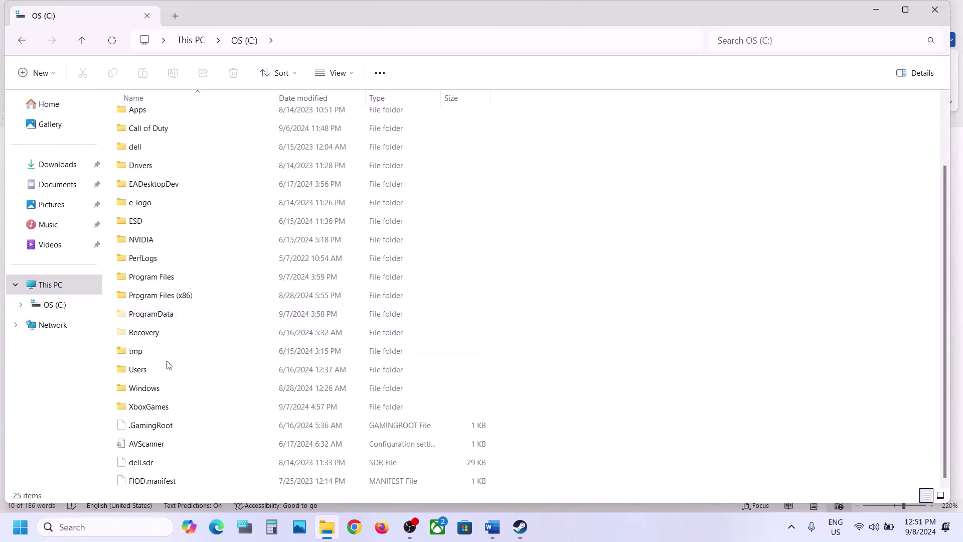
pyautogui.doubleClick(165, 370)
pyautogui.click(135, 125)
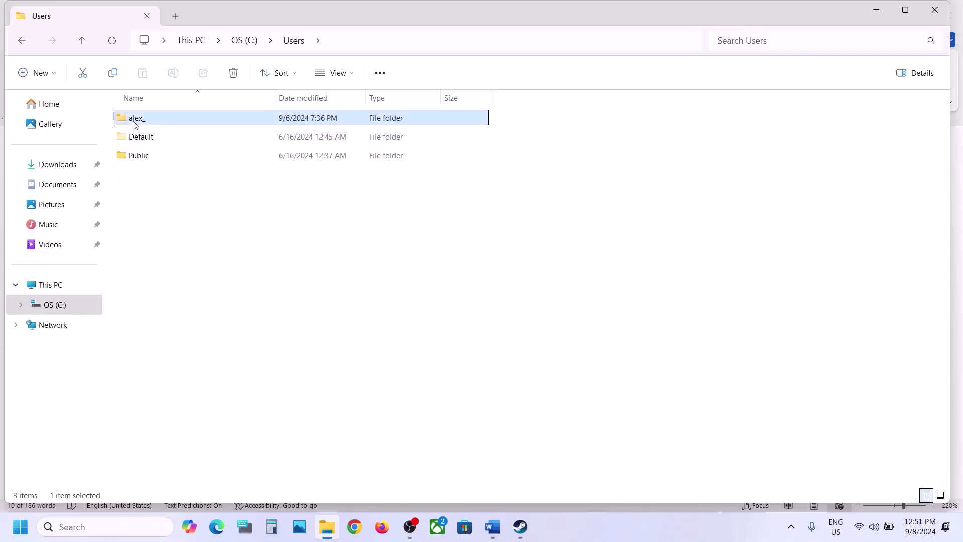
pyautogui.doubleClick(170, 121)
pyautogui.click(162, 232)
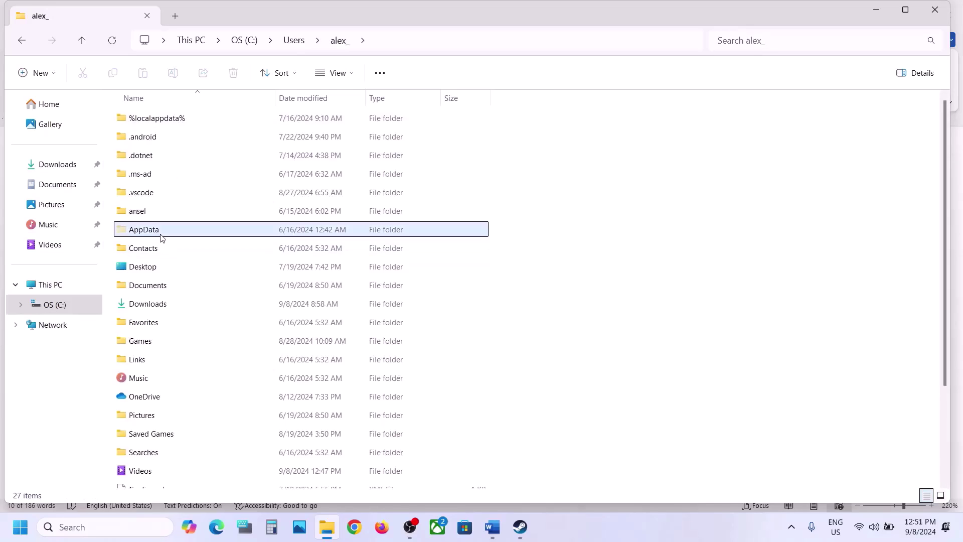
# - Check the view setting for hidden items and open the AppData\Local folder
pyautogui.click(353, 77)
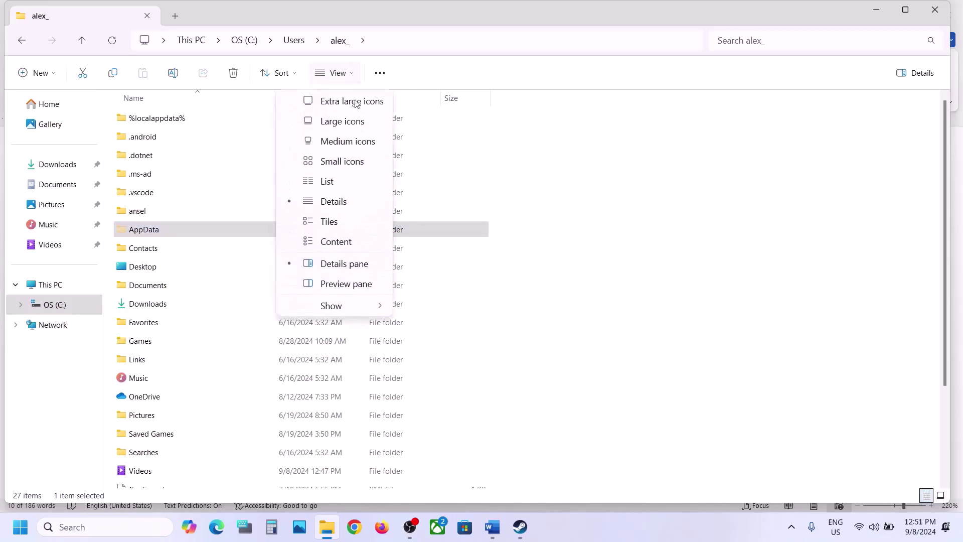
pyautogui.moveTo(333, 308)
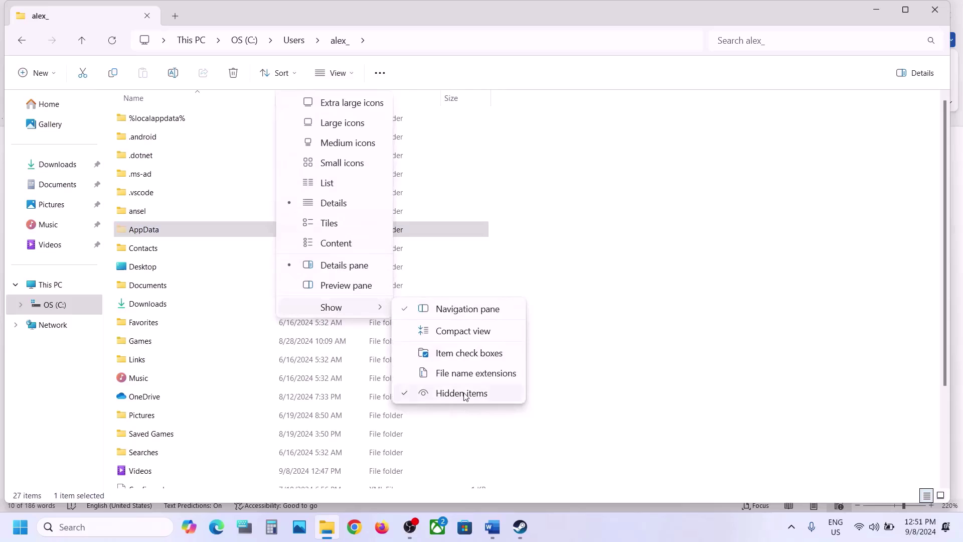
pyautogui.doubleClick(177, 225)
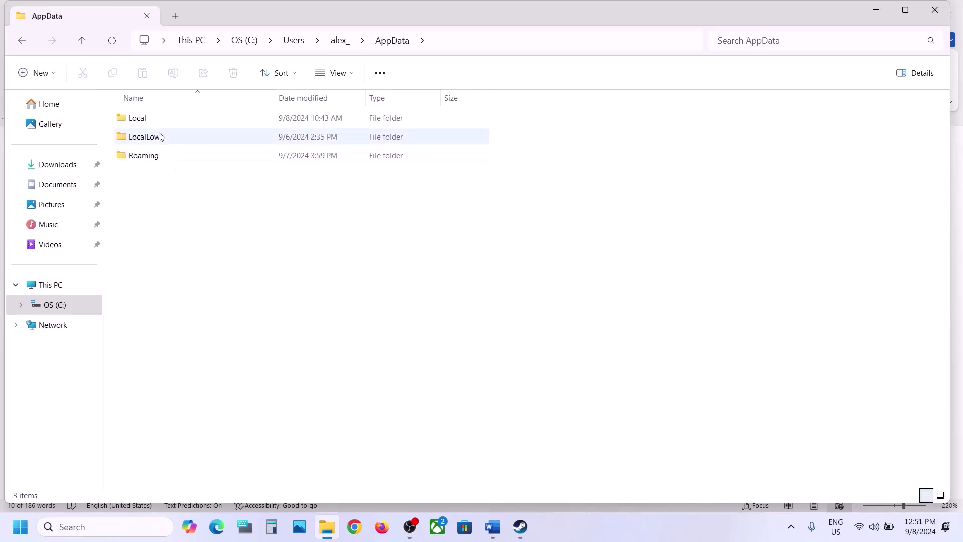
pyautogui.doubleClick(155, 125)
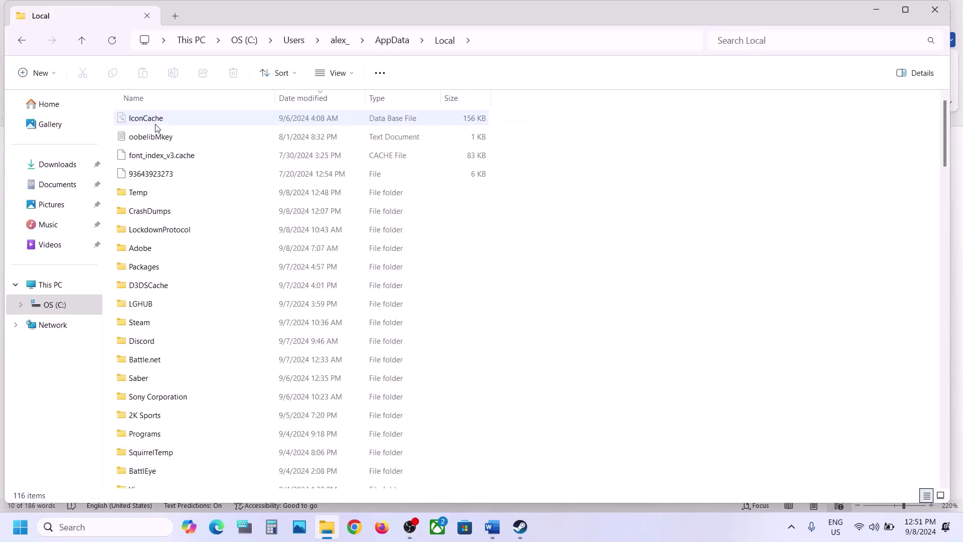
# - Rename the LockdownProtocol folder in AppData\Local as LockdownProtocol.old
pyautogui.rightClick(179, 231)
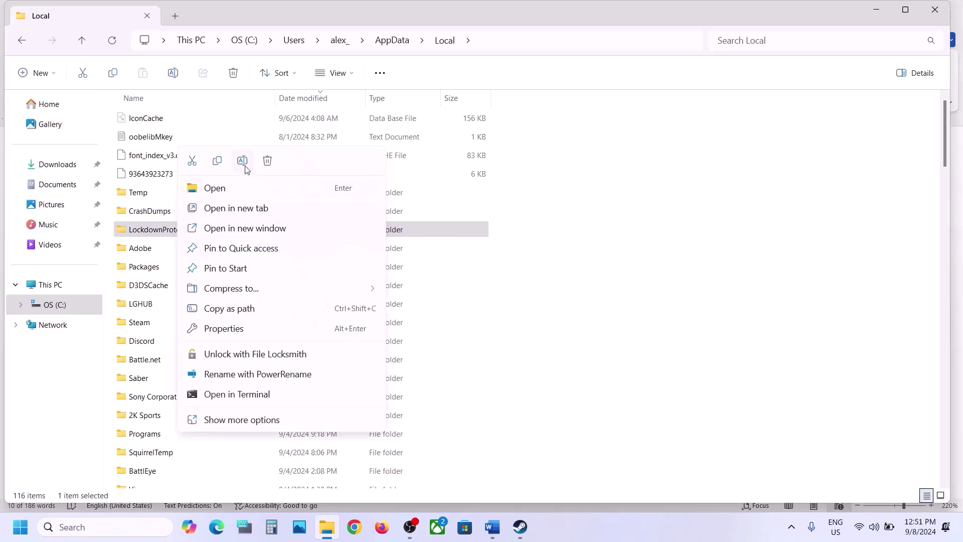
pyautogui.click(243, 161)
pyautogui.click(201, 228)
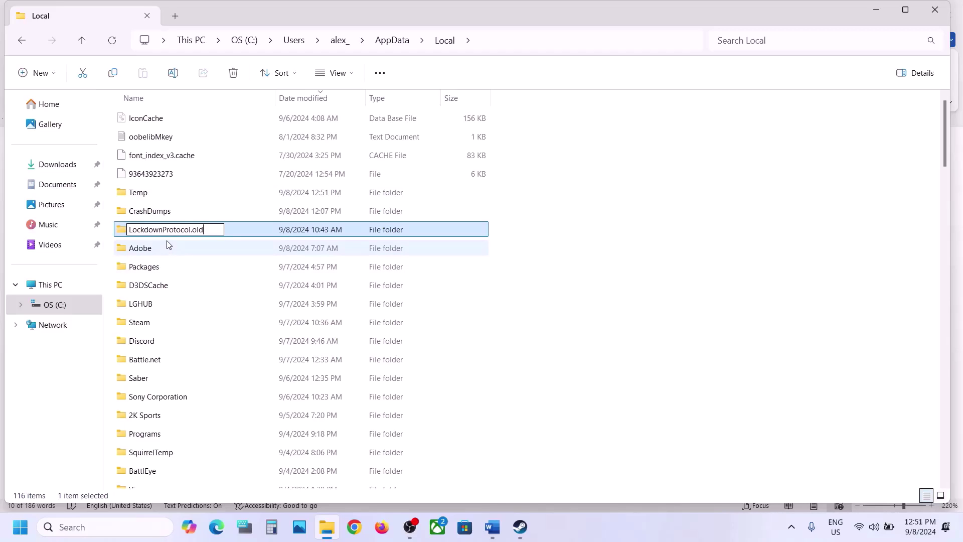
pyautogui.click(238, 244)
pyautogui.click(208, 236)
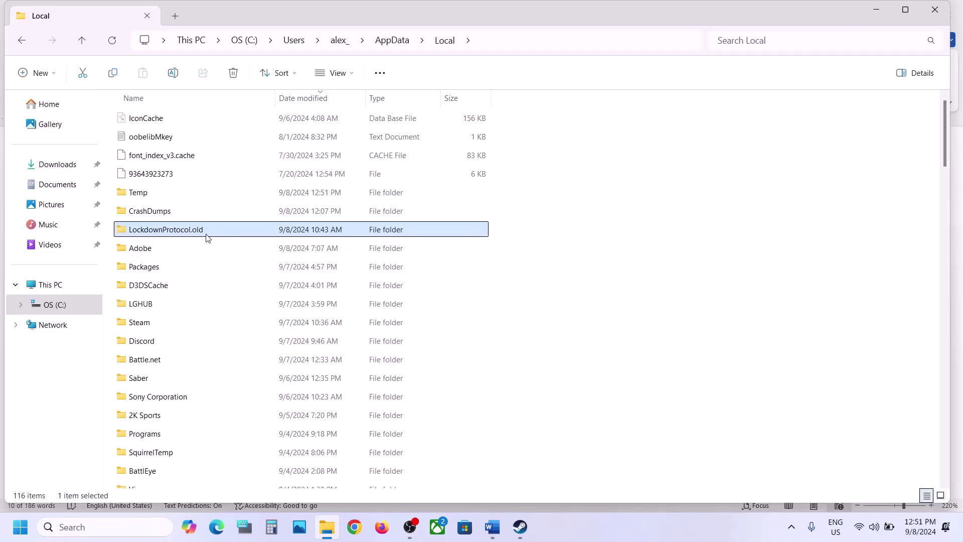
pyautogui.rightClick(207, 237)
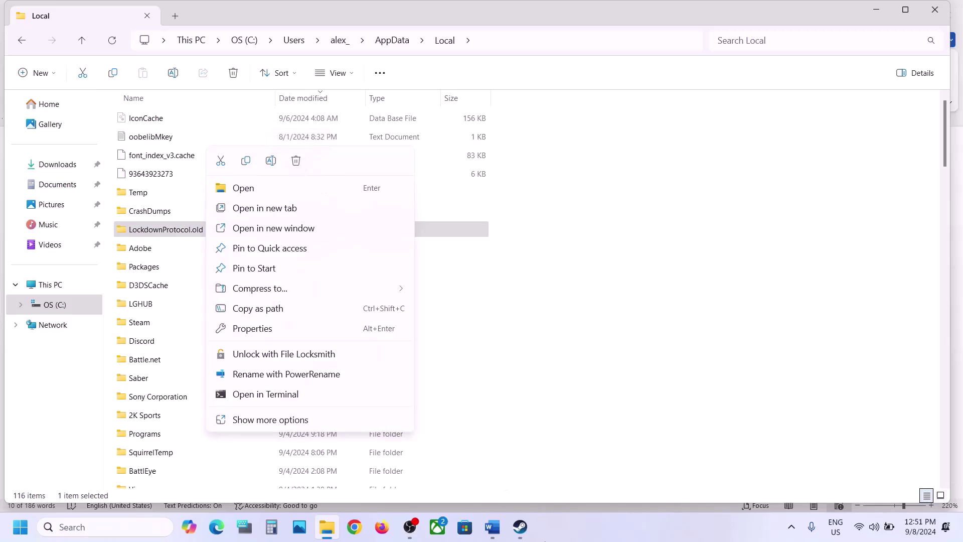
# - Return to the Word document by way of Steam and read Step 6 on cleanly installing the graphics card driver
pyautogui.click(520, 527)
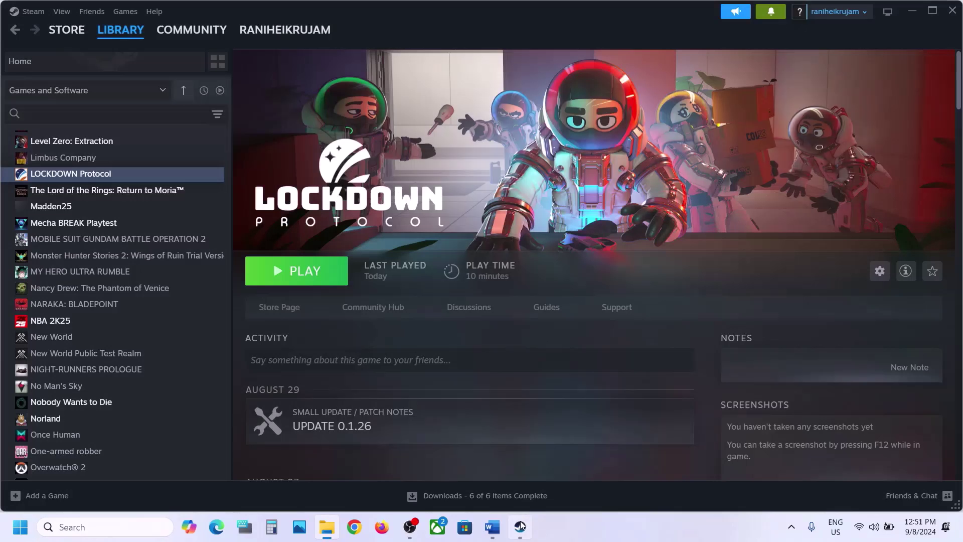
pyautogui.click(493, 528)
pyautogui.scroll(-4, 362, 364)
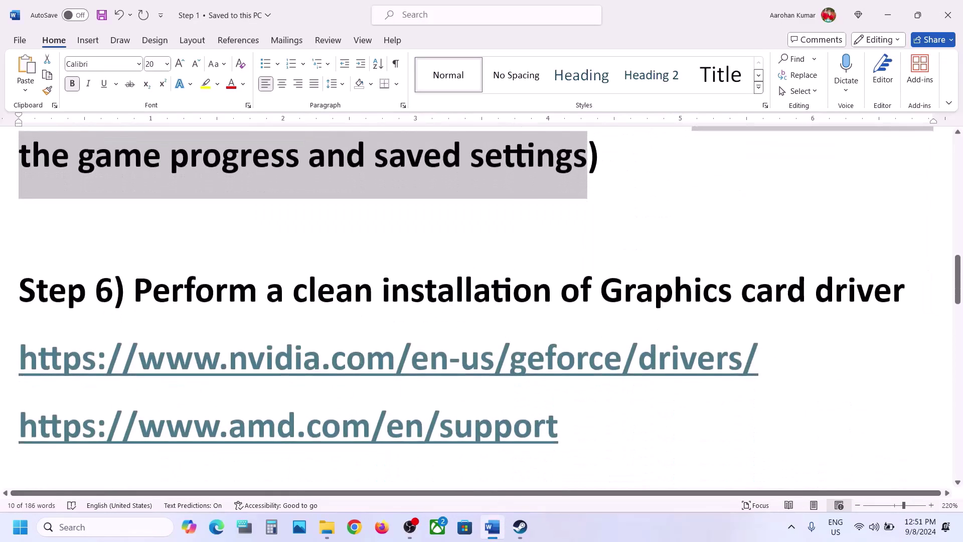
# - Highlight the Step 6 heading on the clean graphics driver installation and the AMD support link, and switch to Steam
pyautogui.moveTo(172, 301); pyautogui.dragTo(678, 268)
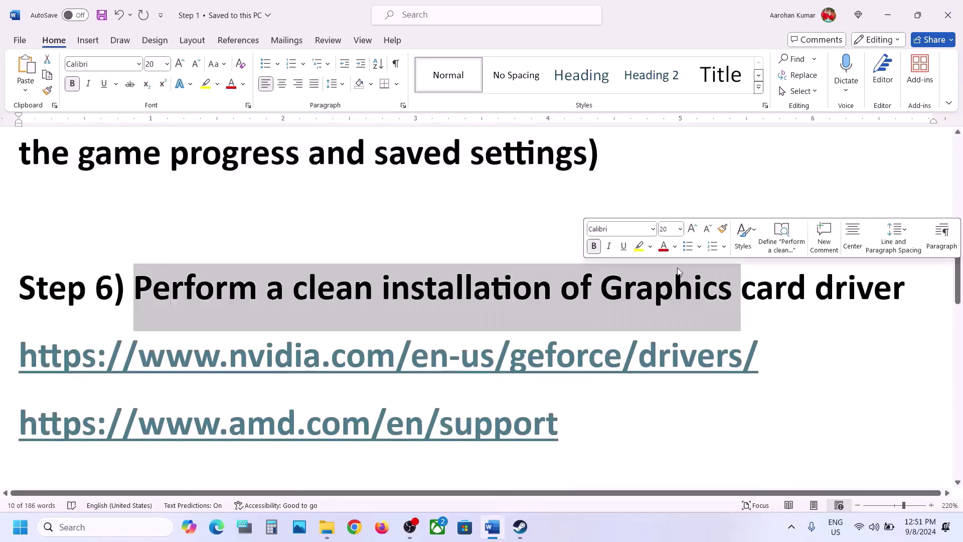
pyautogui.moveTo(206, 429); pyautogui.dragTo(439, 429)
pyautogui.click(521, 527)
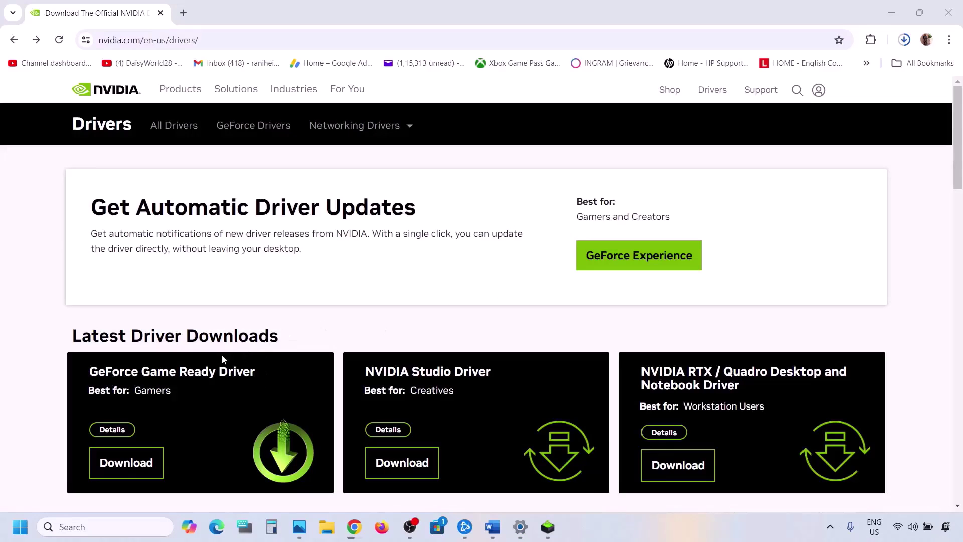
# - Review the product and operating system choices in NVIDIA's Manual Driver Search and find drivers for the GeForce RTX 3050 Laptop GPU on Windows 11
pyautogui.scroll(-8, 223, 359)
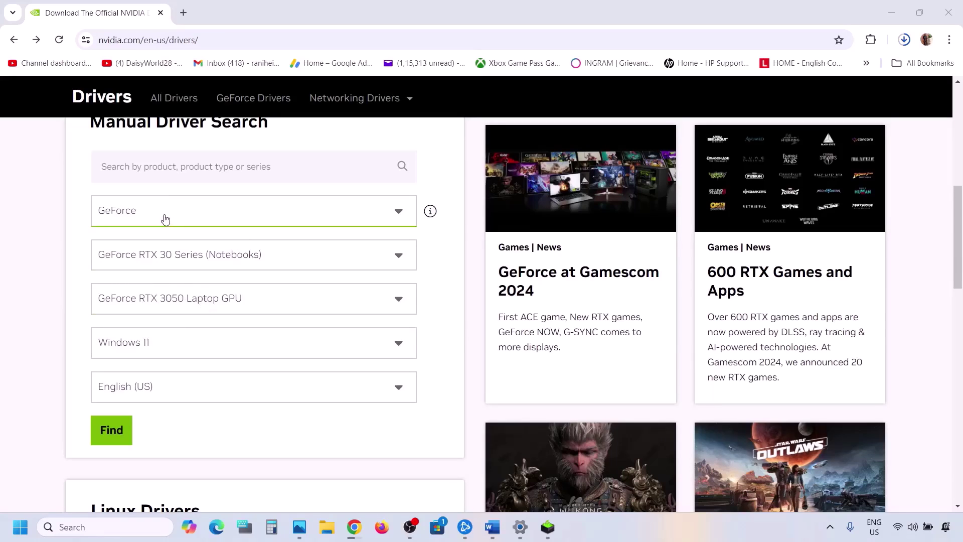
pyautogui.click(180, 269)
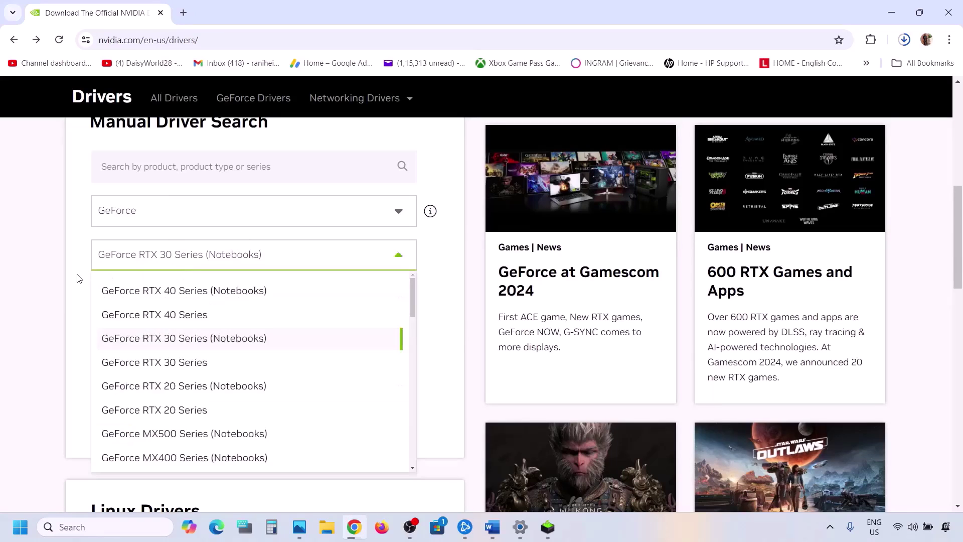
pyautogui.click(78, 275)
pyautogui.click(142, 358)
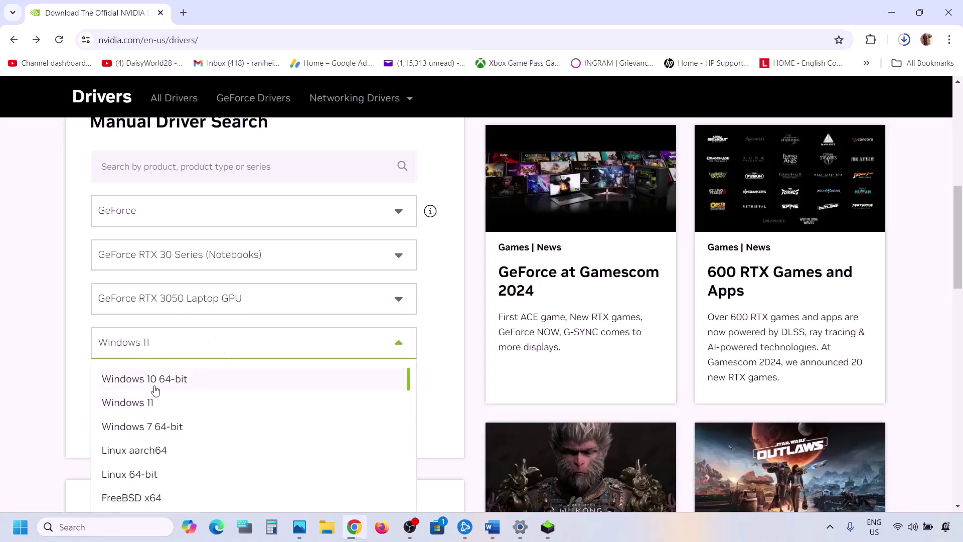
pyautogui.click(53, 327)
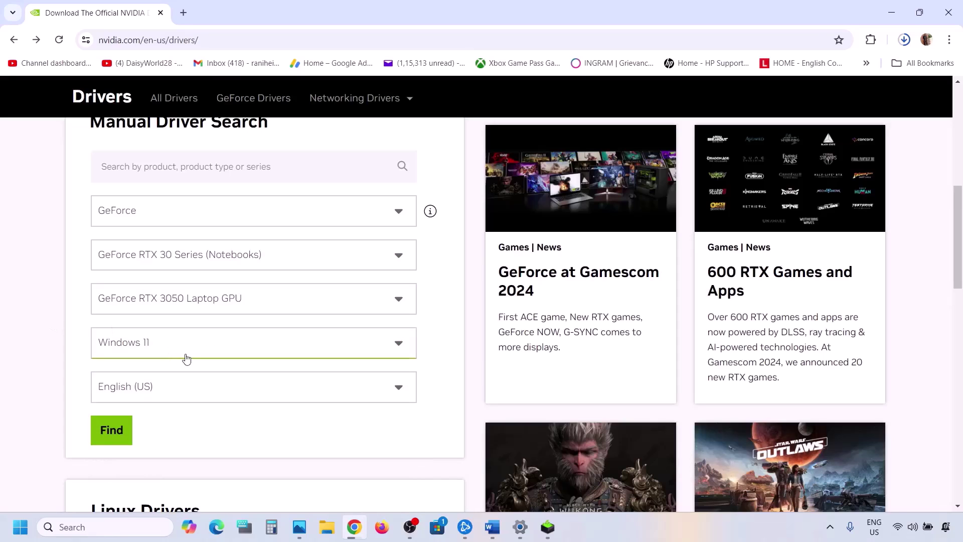
pyautogui.scroll(-1, 187, 358)
pyautogui.click(115, 377)
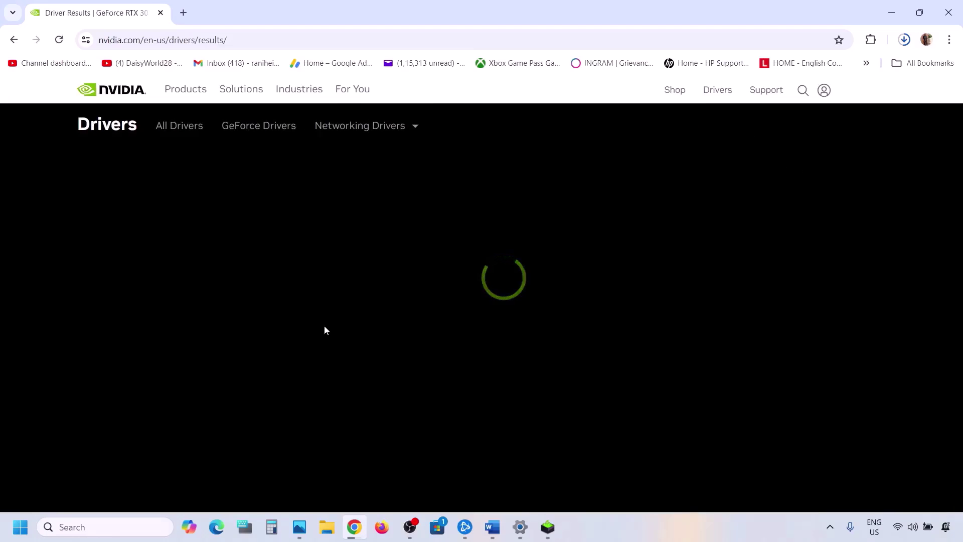
# - Check the GeForce Game Ready Driver's version in the results, open its details and download it
pyautogui.scroll(-3, 324, 329)
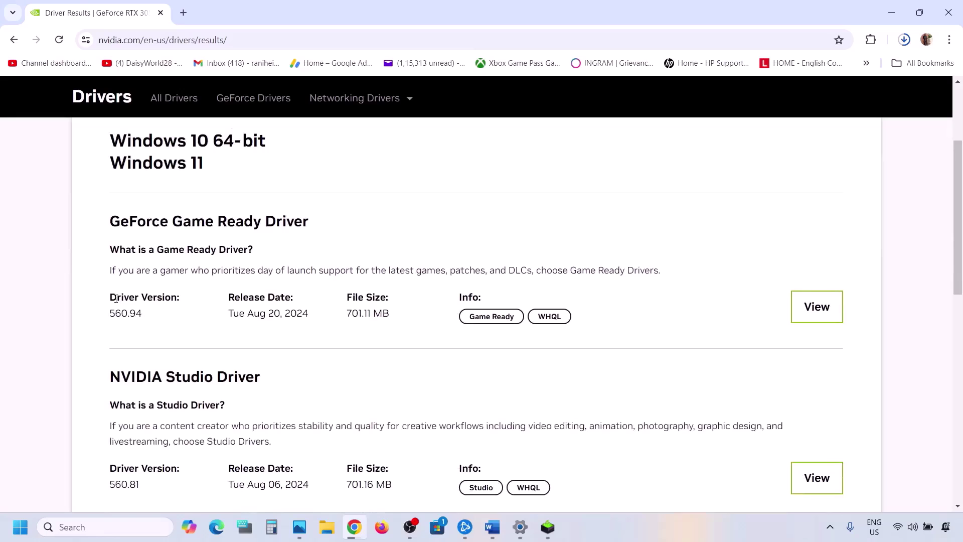
pyautogui.moveTo(116, 299); pyautogui.dragTo(175, 295)
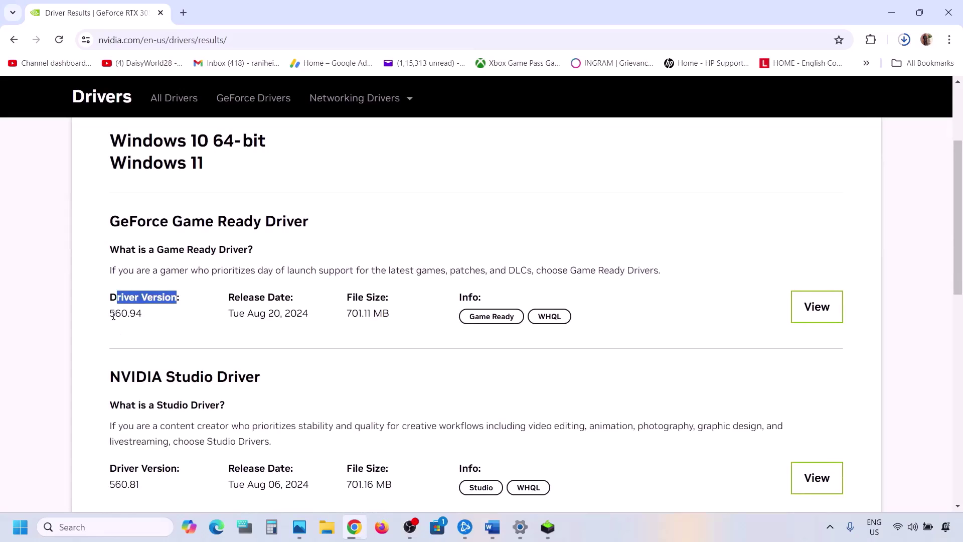
pyautogui.moveTo(113, 315); pyautogui.dragTo(153, 314)
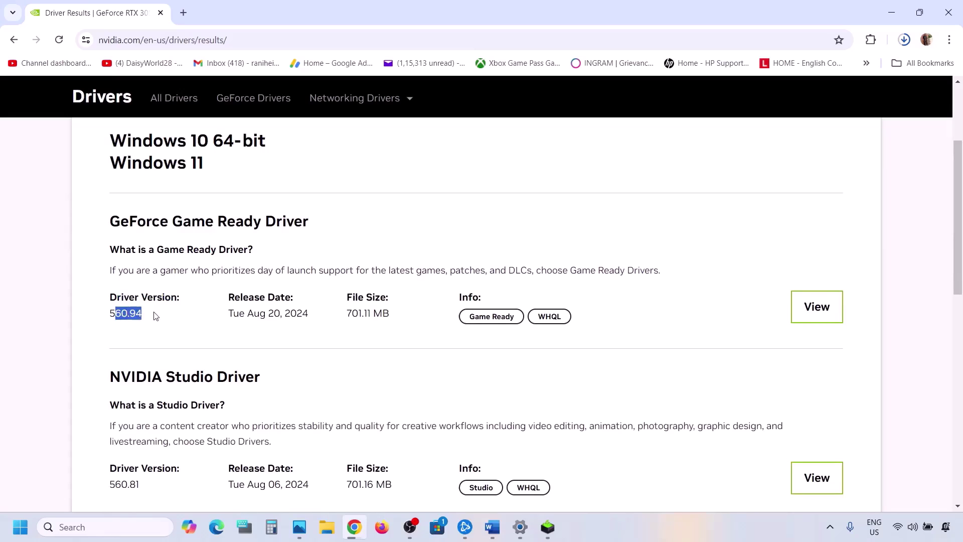
pyautogui.click(820, 305)
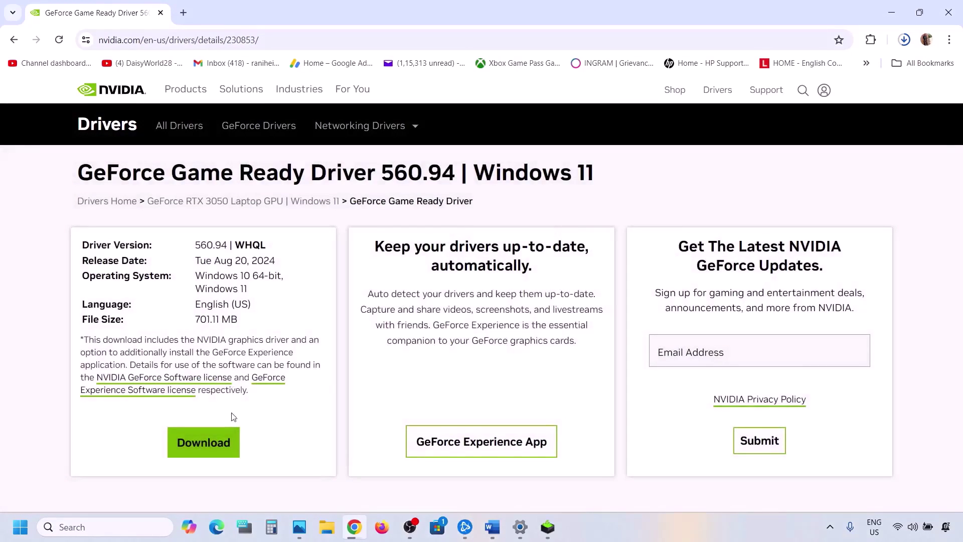
pyautogui.click(202, 446)
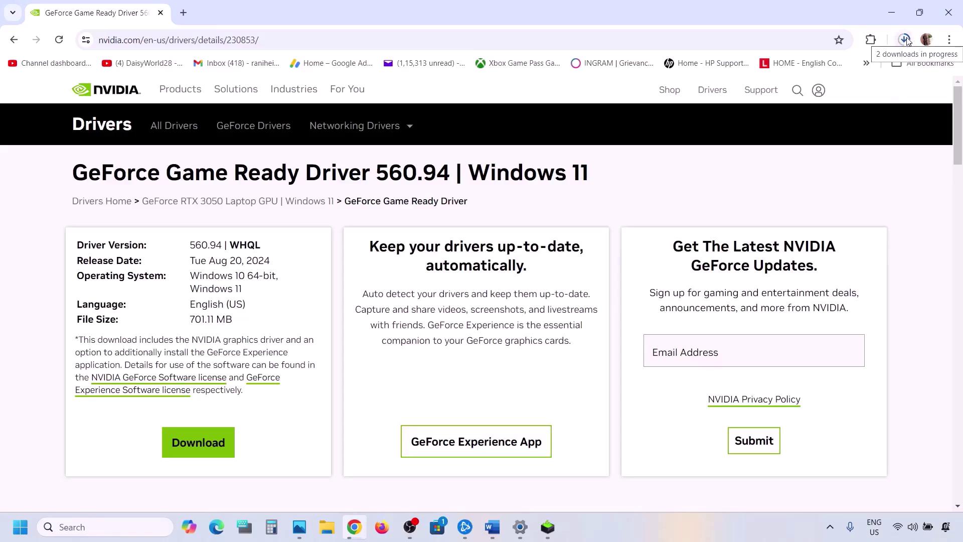
# - Accept the NVIDIA installer's license for the Graphics Driver and GeForce Experience, and proceed with the Custom (Advanced) installation
pyautogui.click(548, 534)
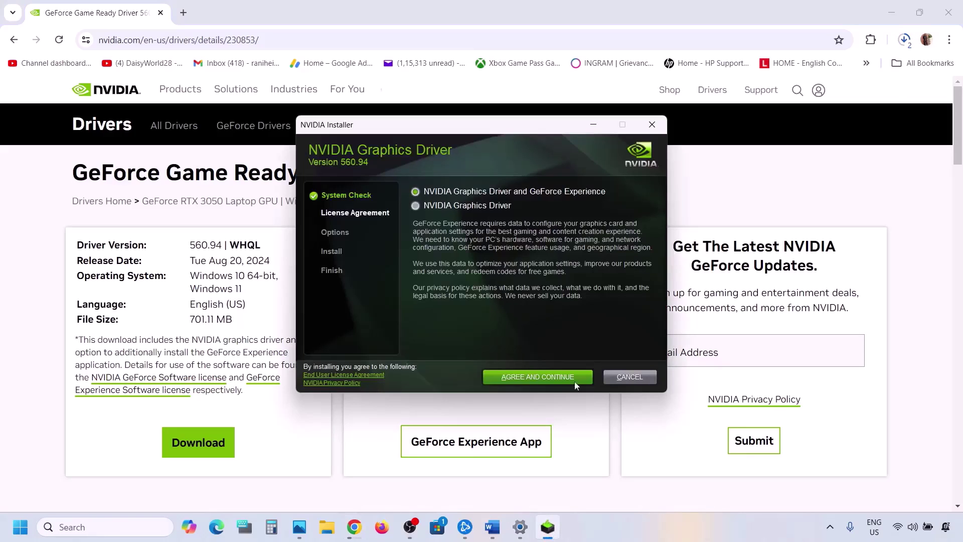
pyautogui.click(544, 376)
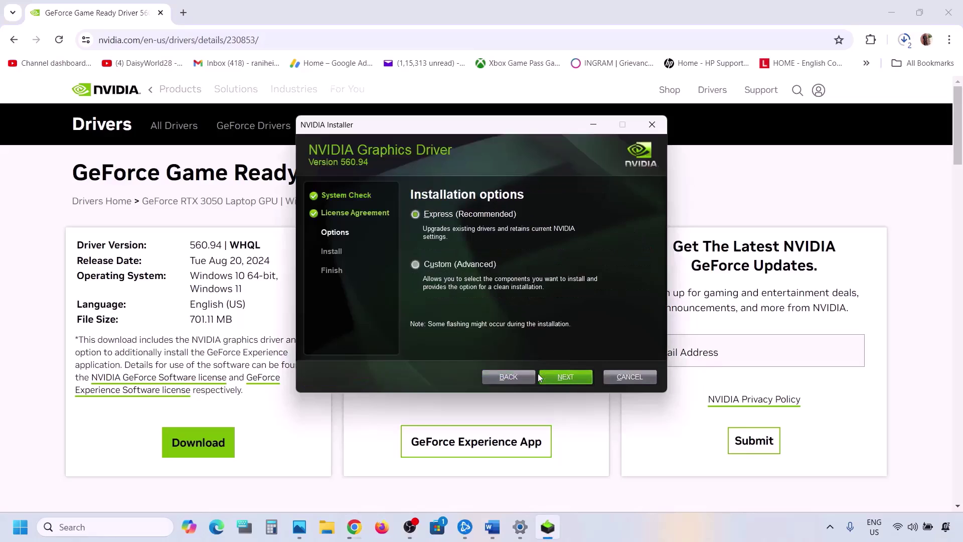
pyautogui.click(440, 267)
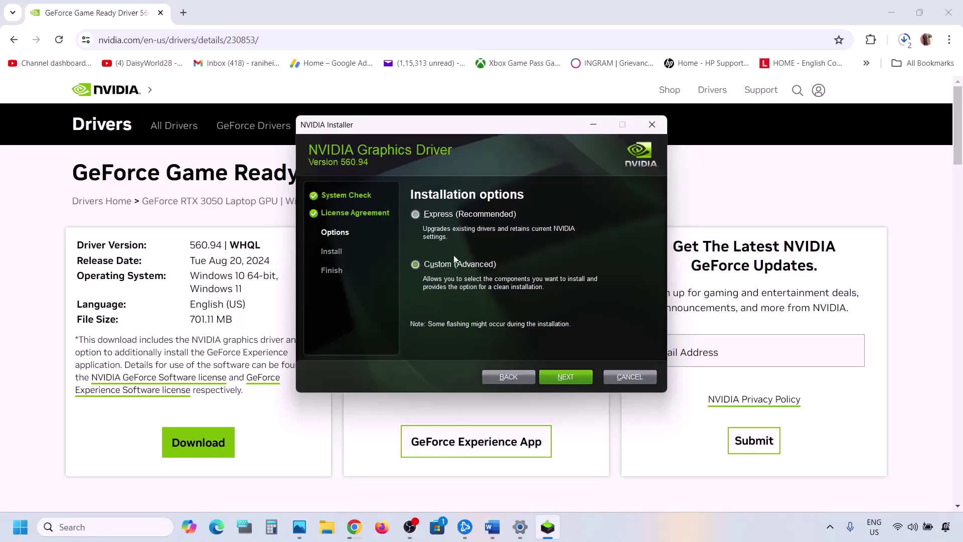
pyautogui.click(557, 378)
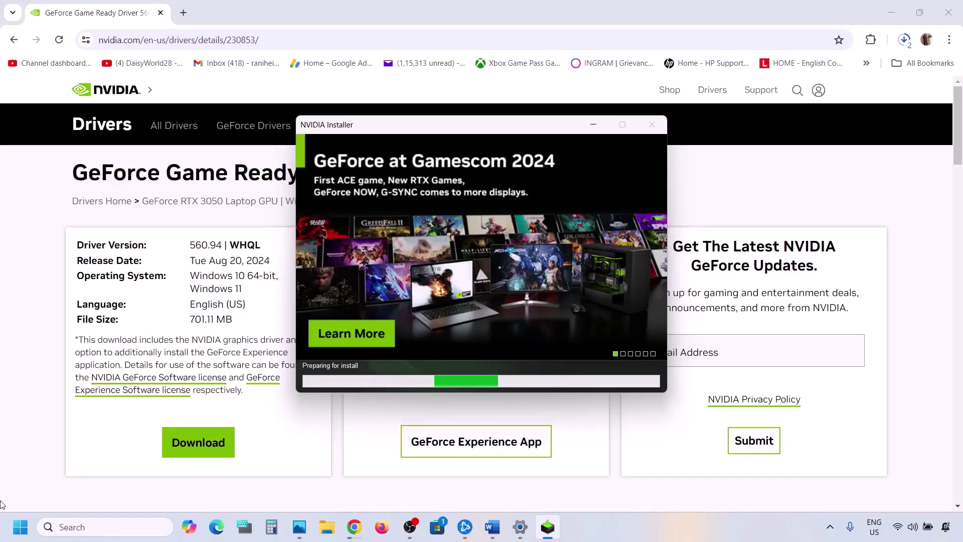
# - View the Windows power options for restarting the computer and close them without choosing one
pyautogui.click(20, 527)
pyautogui.click(365, 484)
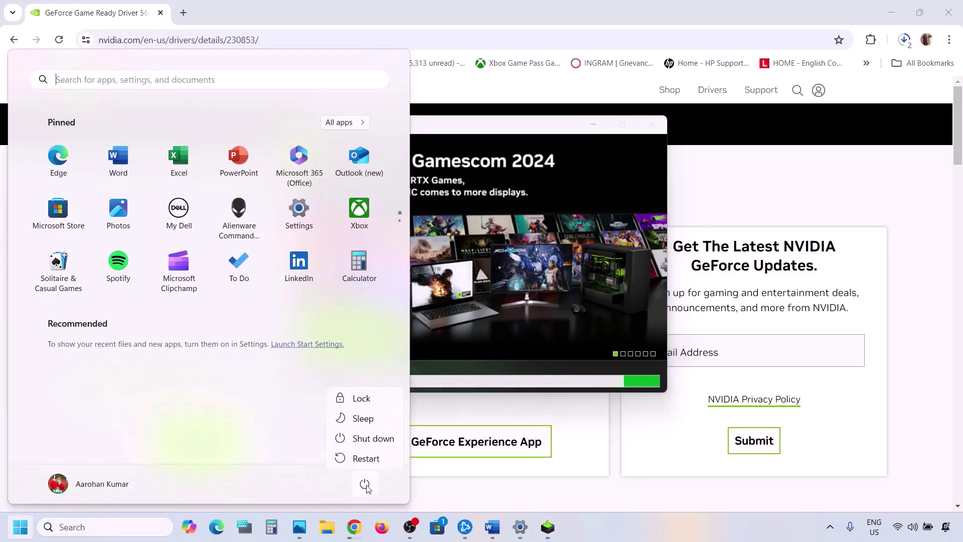
pyautogui.click(365, 484)
pyautogui.click(610, 282)
pyautogui.click(610, 282)
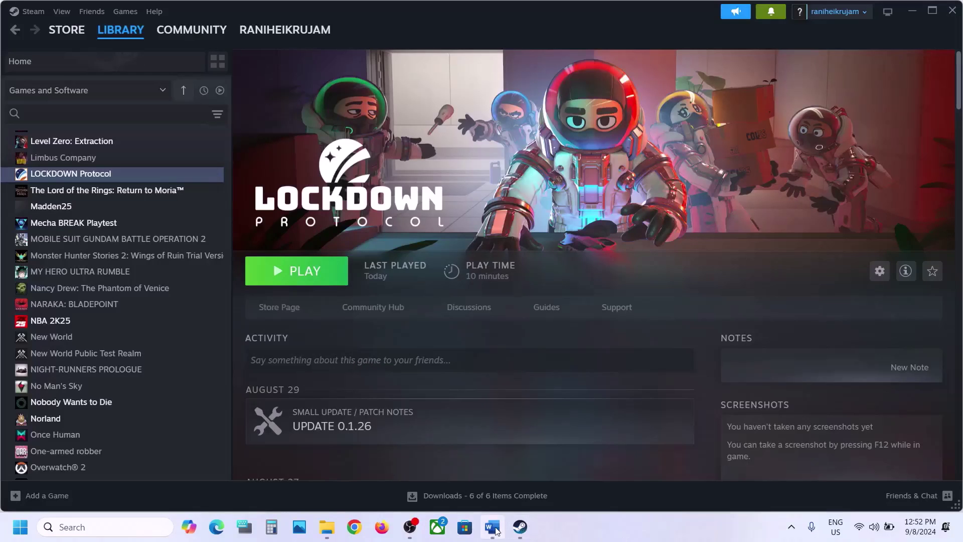
# - Copy the word "graphics" from Step 7 in the Word document and search Windows with it to open Graphics settings
pyautogui.click(493, 528)
pyautogui.scroll(-3, 346, 321)
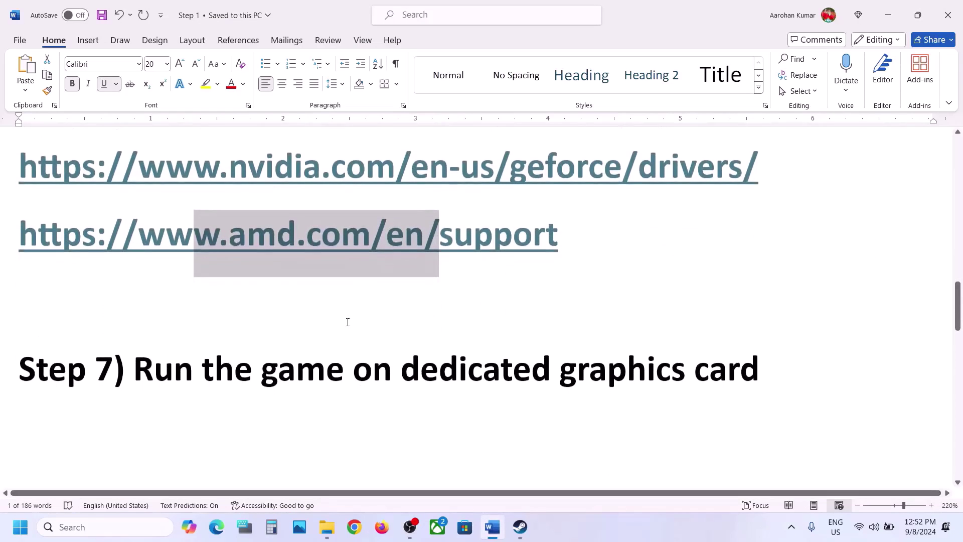
pyautogui.doubleClick(591, 366)
pyautogui.hotkey('ctrl', 'c')
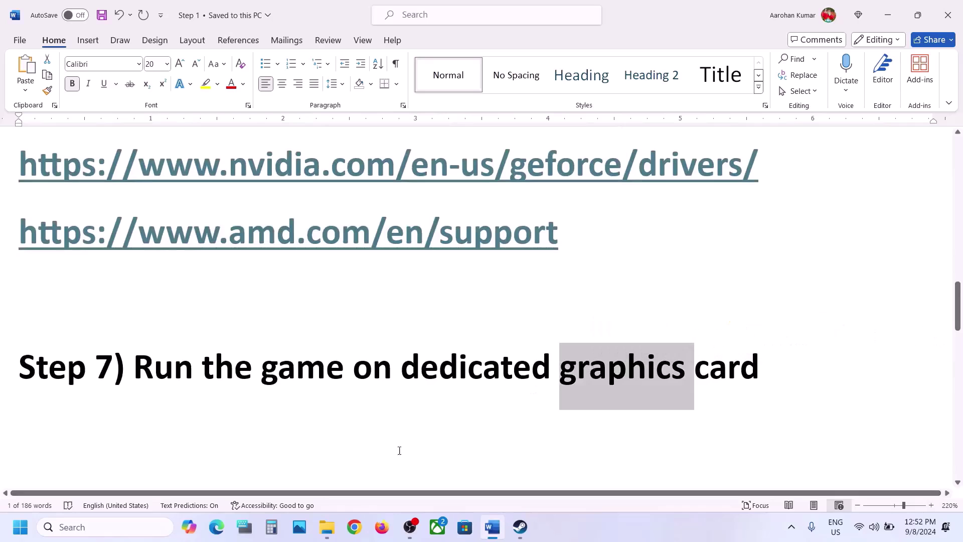
pyautogui.click(140, 527)
pyautogui.hotkey('ctrl', 'v')
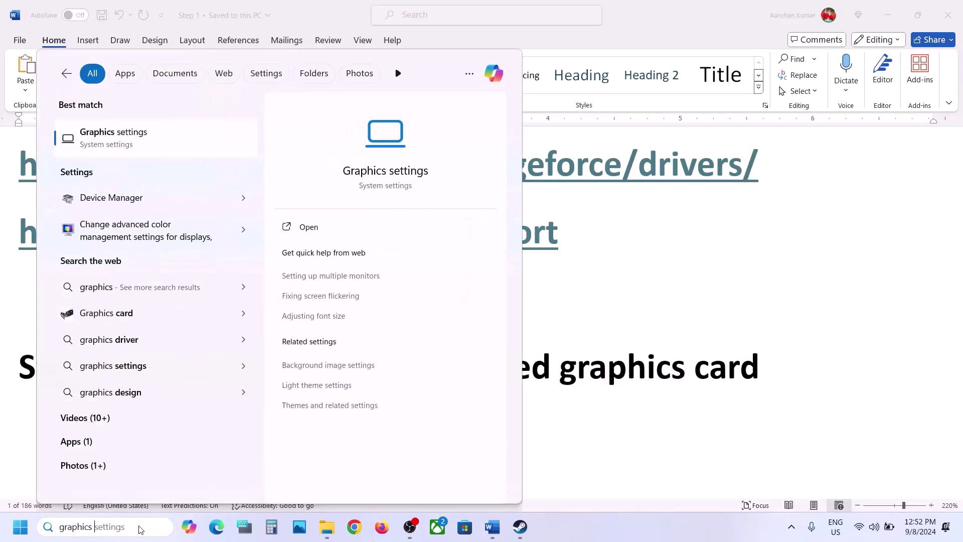
pyautogui.press('Return')
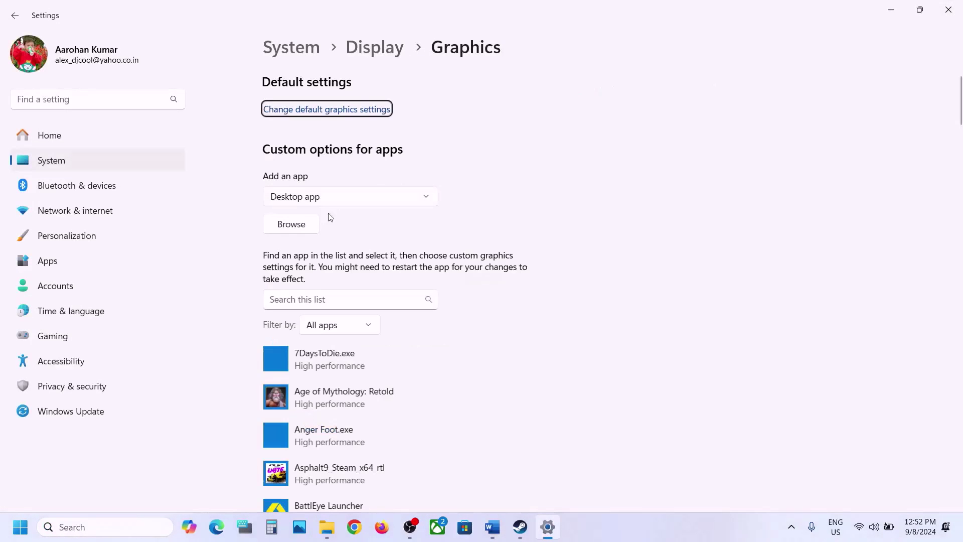
# - Add the LockdownProtocol application from Steam\steamapps\common\LOCKDOWN Protocol to the custom graphics options for apps
pyautogui.click(303, 223)
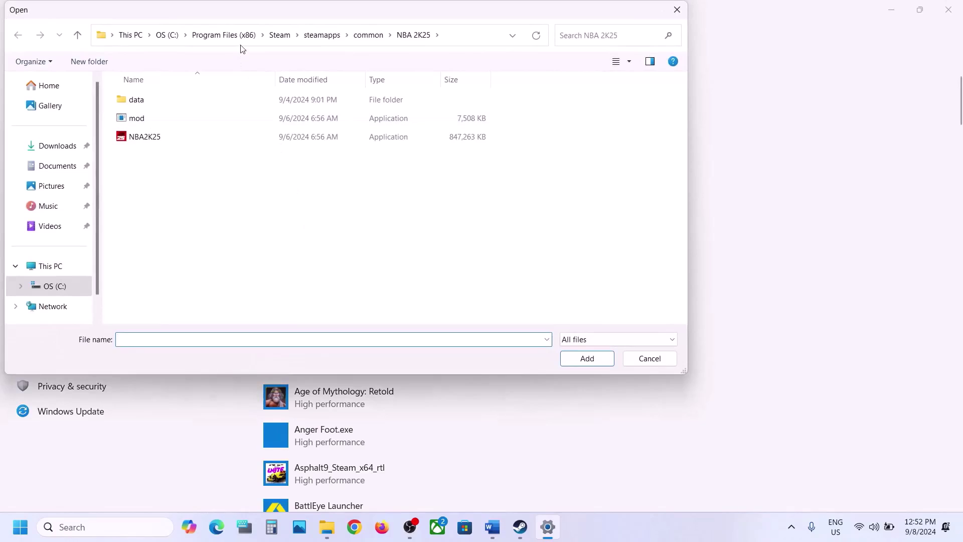
pyautogui.click(368, 34)
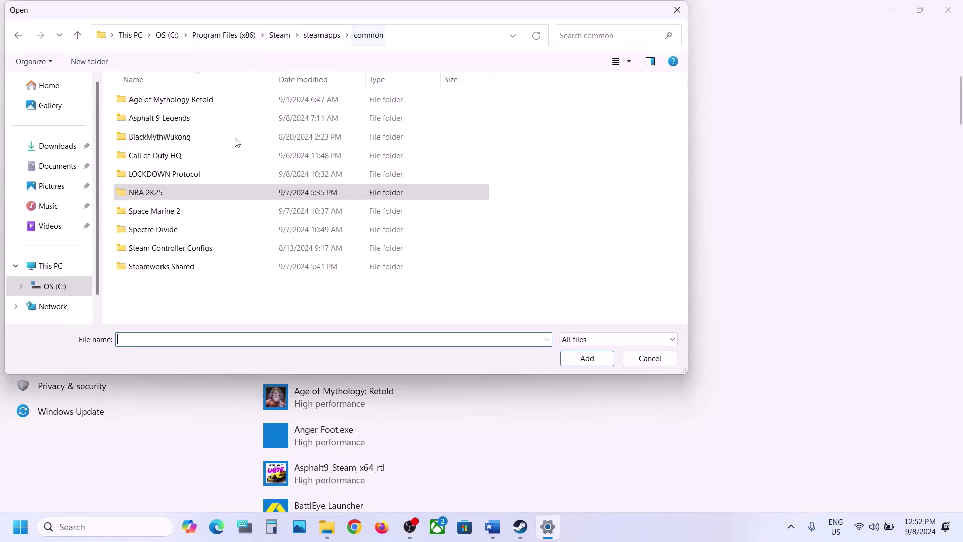
pyautogui.doubleClick(183, 176)
pyautogui.click(175, 141)
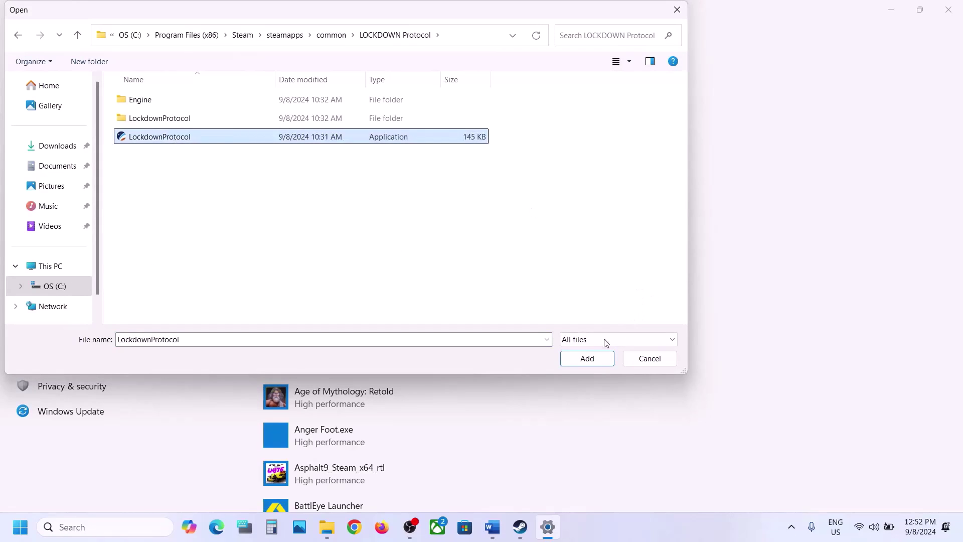
pyautogui.click(587, 359)
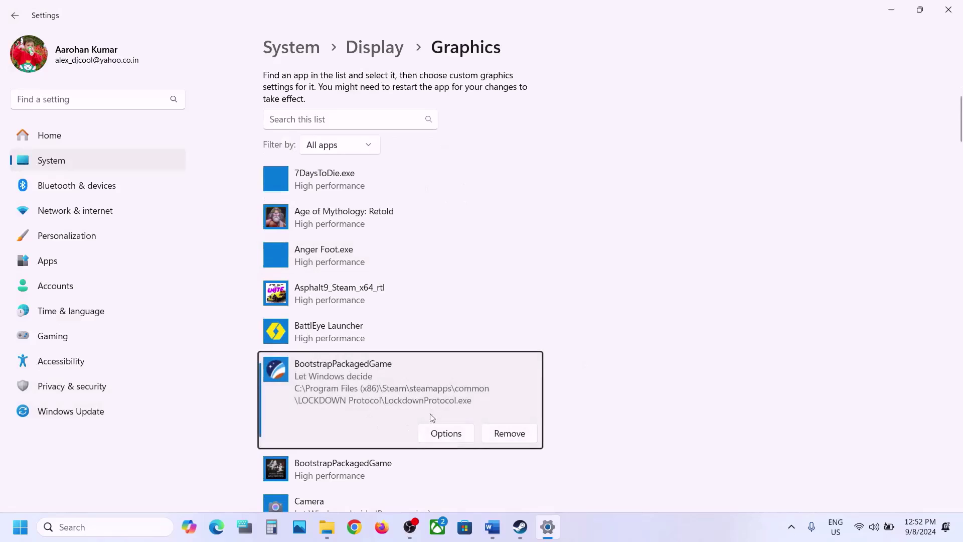
# - Set the graphics preference of the LockdownProtocol.exe entry to High performance and save it
pyautogui.click(446, 432)
pyautogui.click(407, 256)
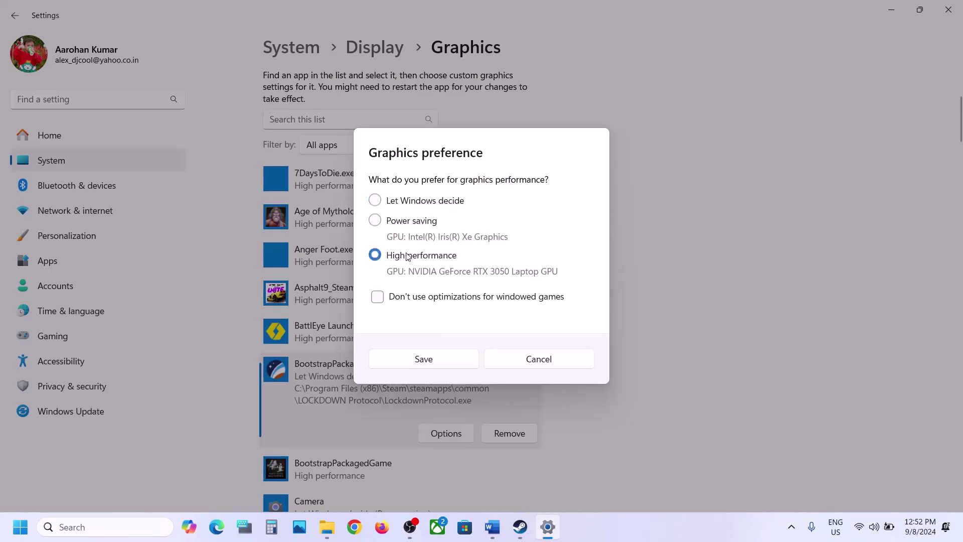
pyautogui.click(438, 367)
# - Add LockdownProtocol-Win64-Shipping from the game's LockdownProtocol\Binaries\Win64 folder to the custom graphics options for apps
pyautogui.scroll(-1, 438, 370)
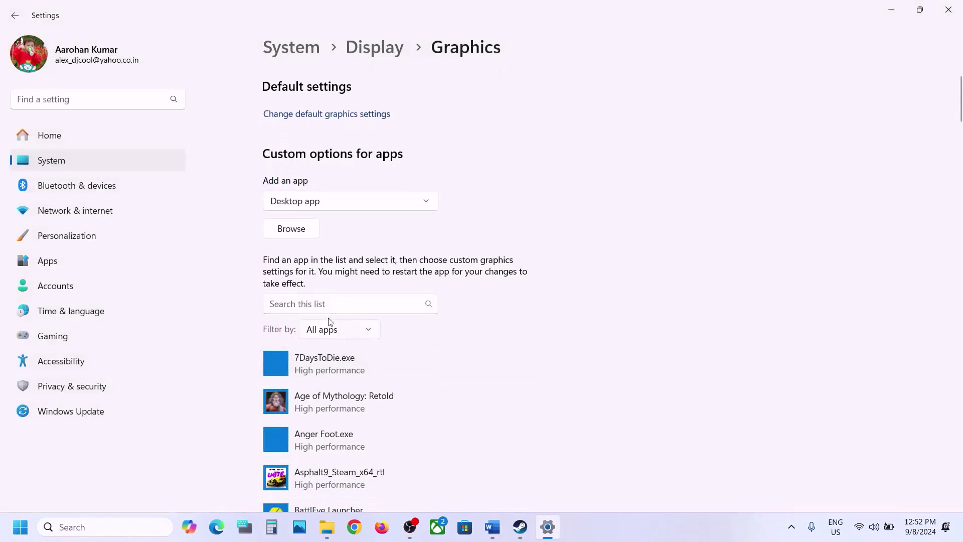
pyautogui.click(291, 229)
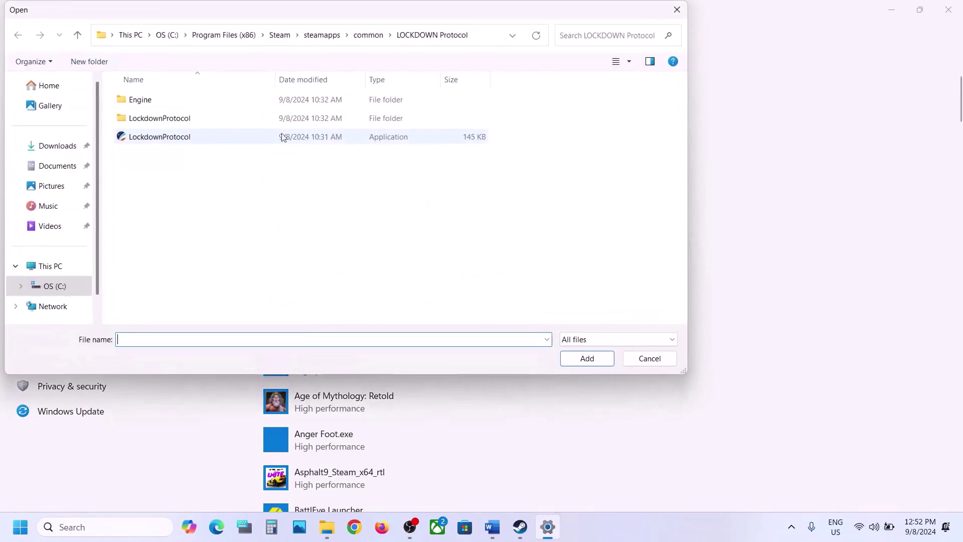
pyautogui.doubleClick(196, 119)
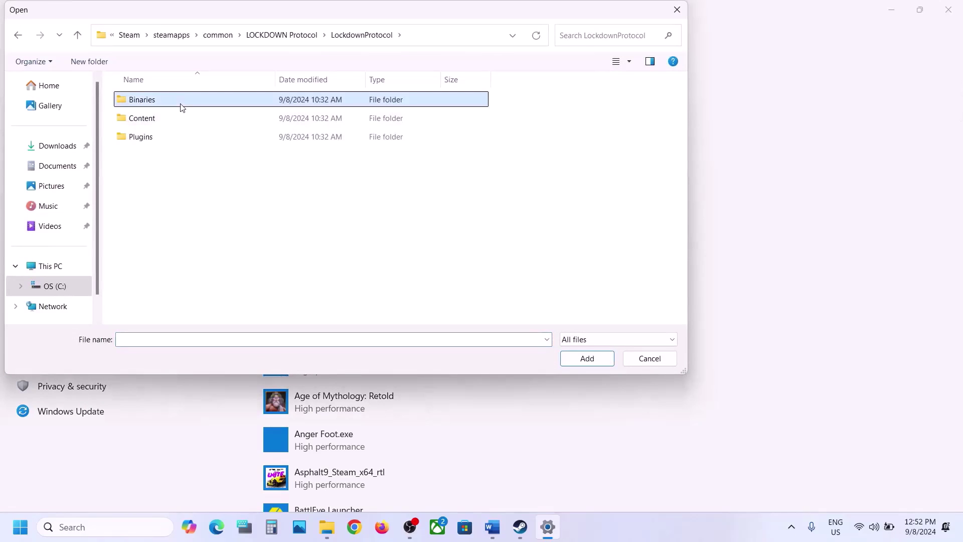
pyautogui.doubleClick(182, 104)
pyautogui.doubleClick(181, 104)
pyautogui.click(195, 119)
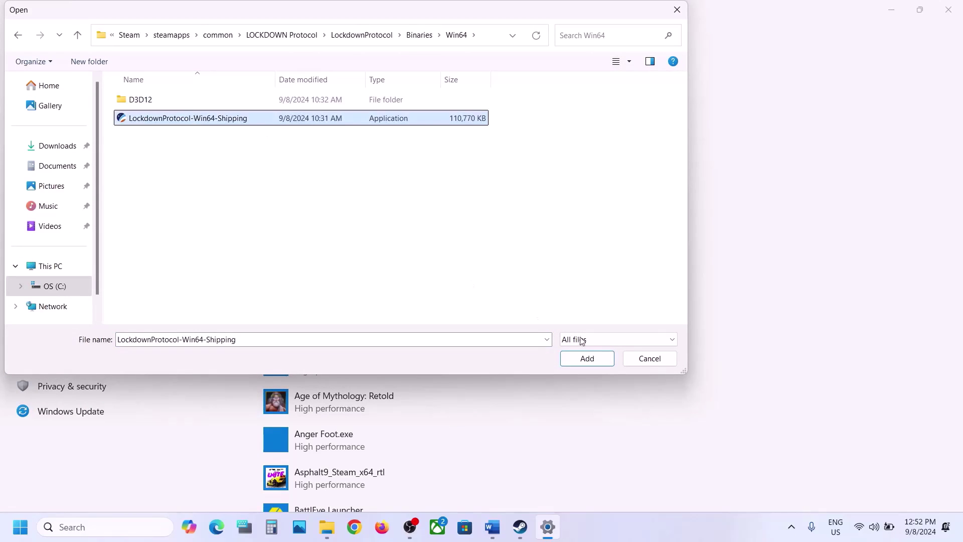
pyautogui.click(586, 359)
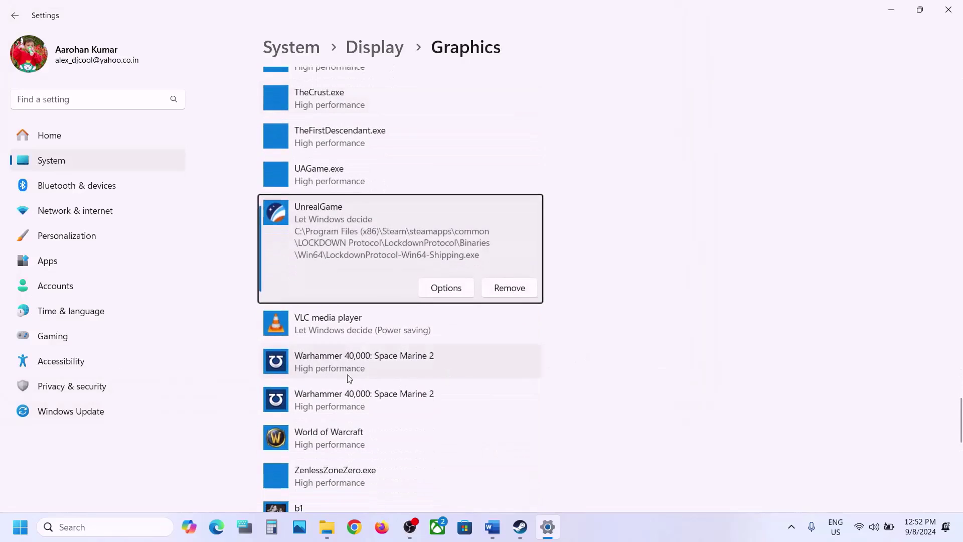
# - Save High performance as the graphics preference for LockdownProtocol-Win64-Shipping.exe and close Settings
pyautogui.click(445, 289)
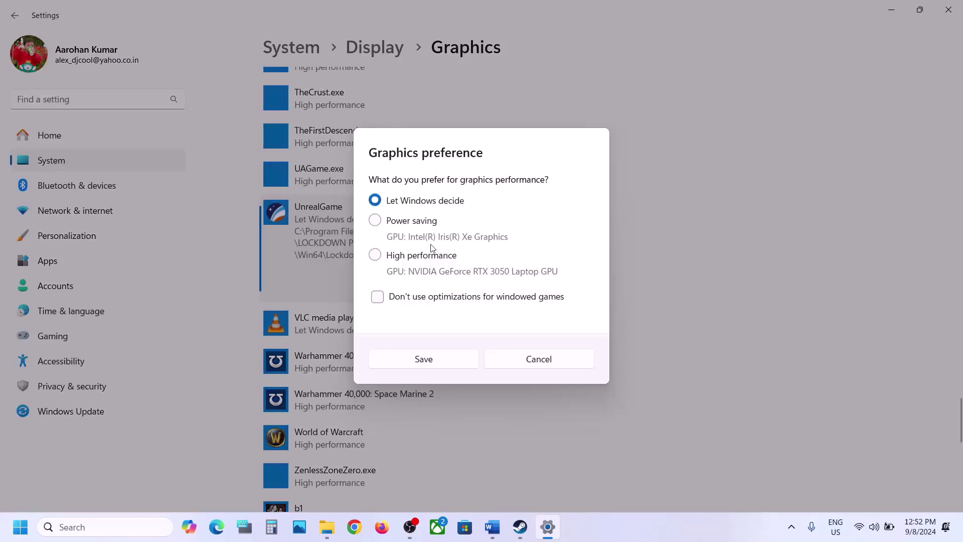
pyautogui.click(417, 255)
pyautogui.click(423, 359)
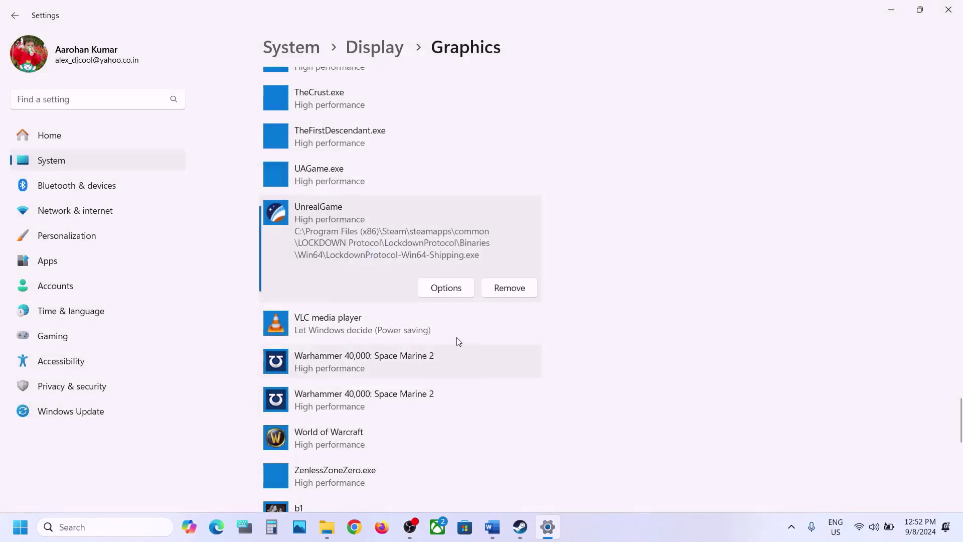
pyautogui.click(948, 9)
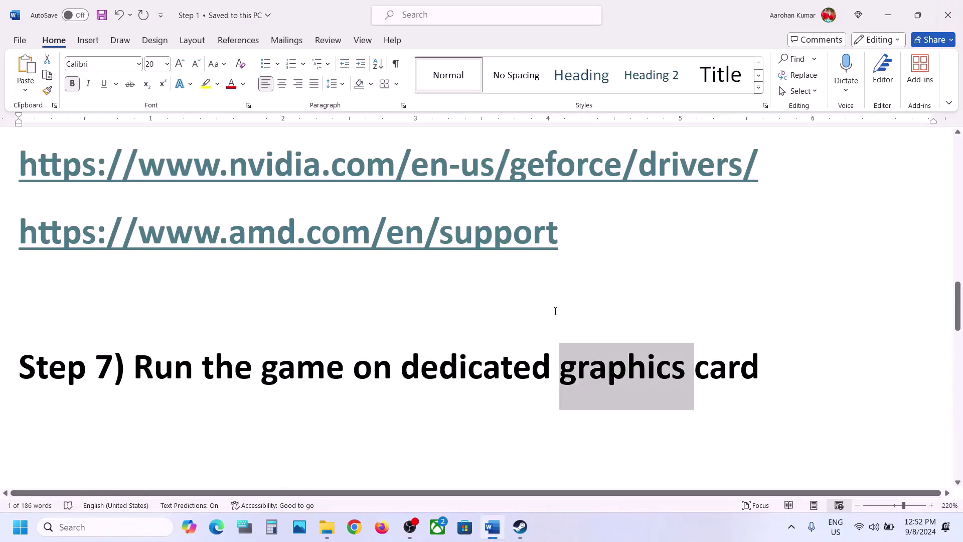
# - Follow Step 8 of the guide and verify the integrity of LOCKDOWN Protocol's installed game files in Steam
pyautogui.scroll(-5, 555, 311)
pyautogui.scroll(2, 555, 311)
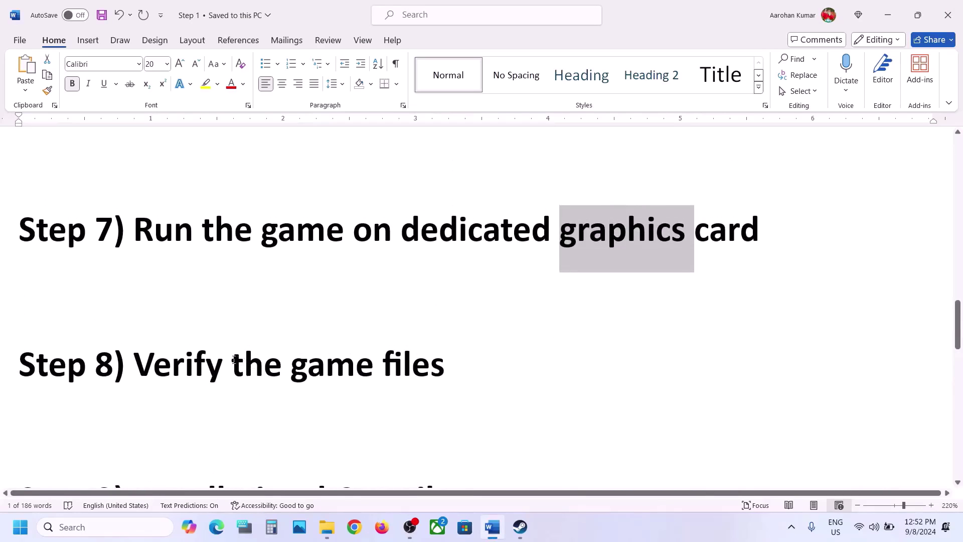
pyautogui.moveTo(234, 360); pyautogui.dragTo(444, 366)
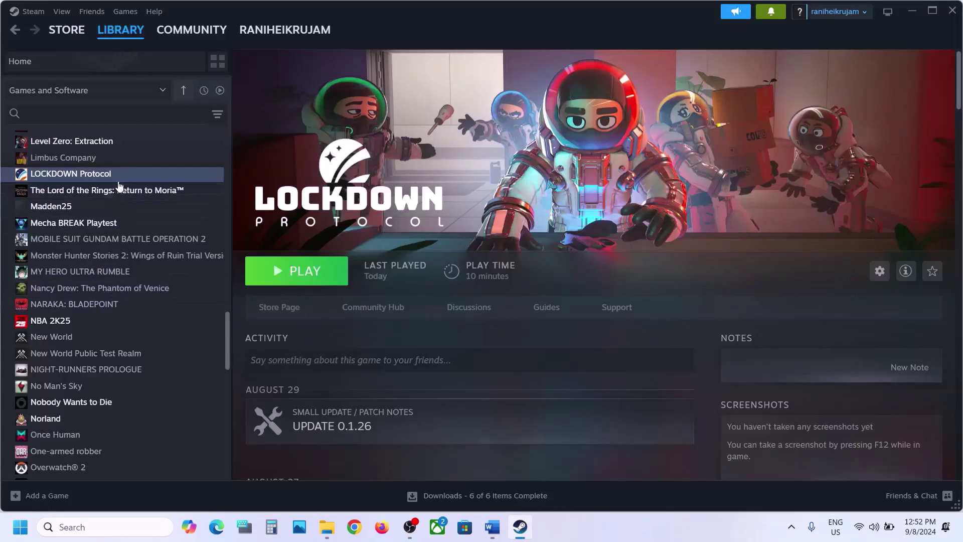
pyautogui.rightClick(113, 175)
pyautogui.click(155, 271)
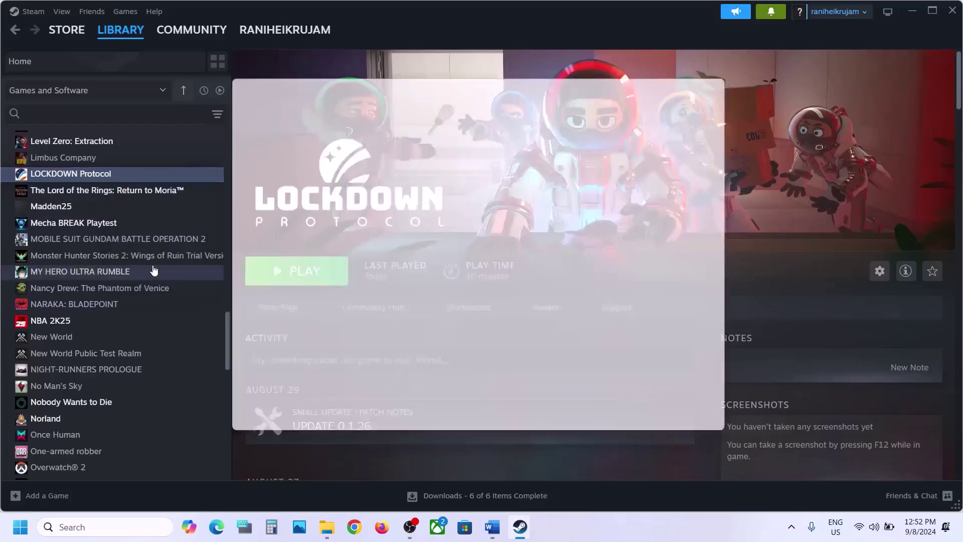
pyautogui.click(259, 190)
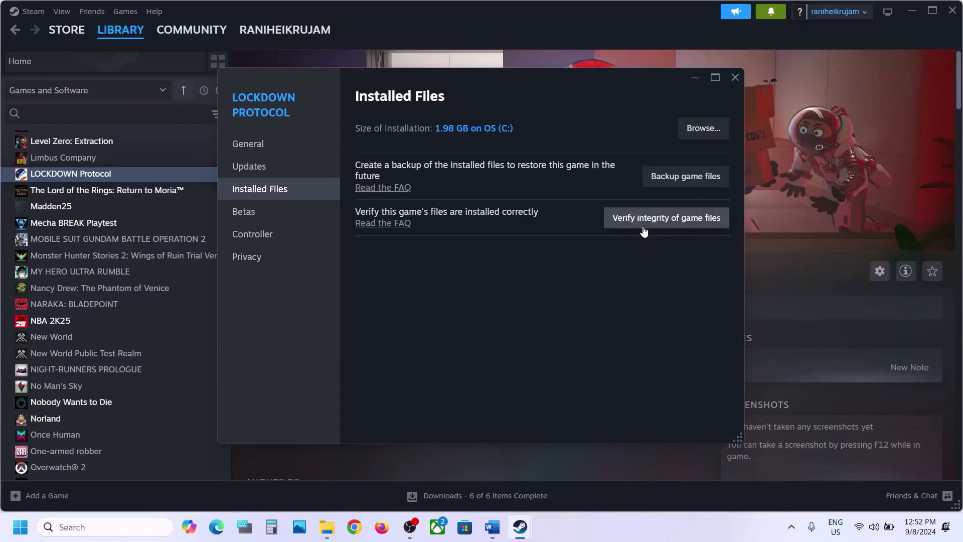
pyautogui.click(675, 220)
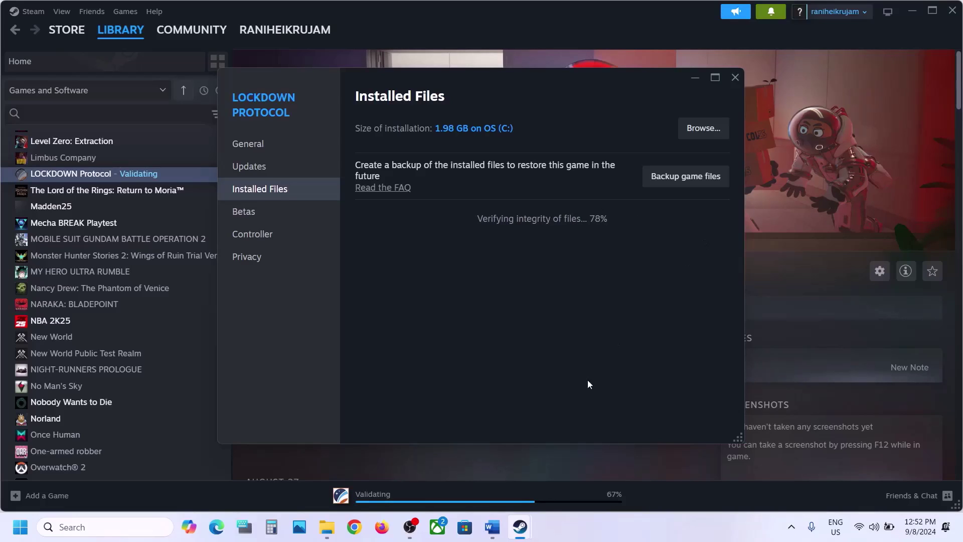
# - Copy the Visual C++ downloads link from Step 9 of the Word guide and open it in Chrome
pyautogui.click(492, 526)
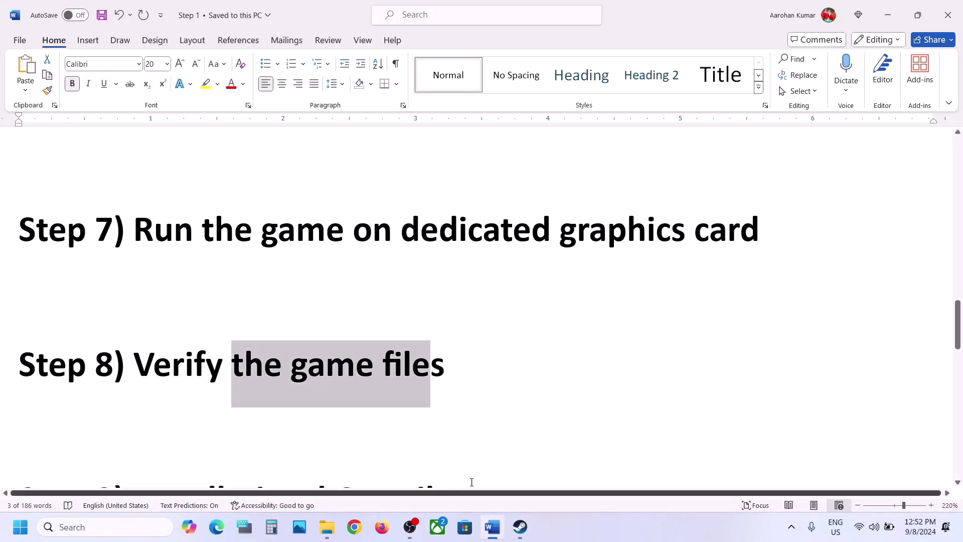
pyautogui.scroll(-4, 281, 358)
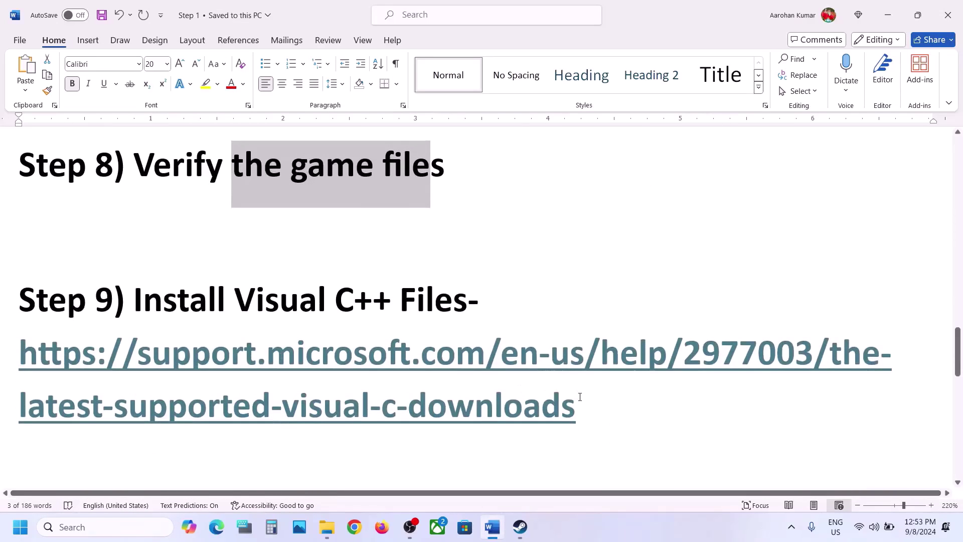
pyautogui.moveTo(580, 397); pyautogui.dragTo(23, 347)
pyautogui.hotkey('ctrl', 'c')
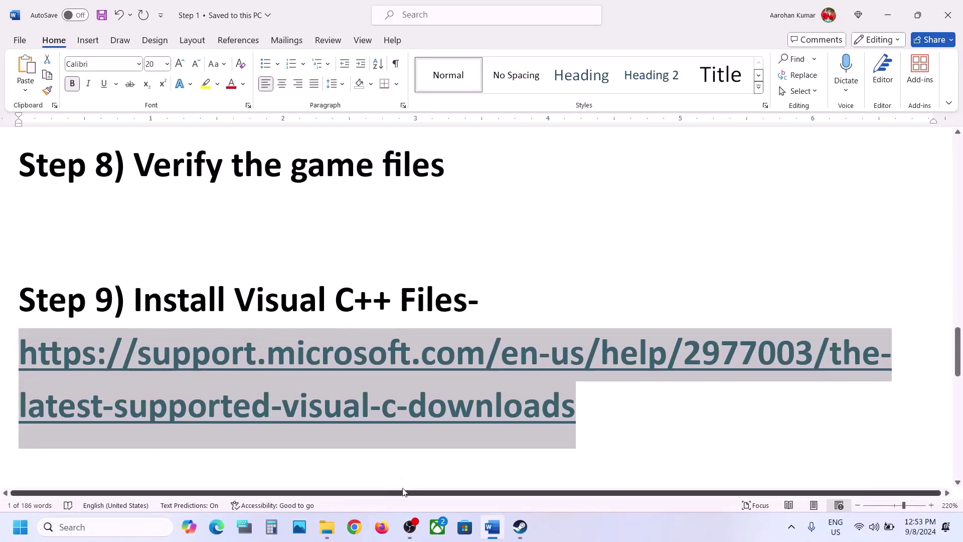
pyautogui.click(354, 527)
pyautogui.hotkey('ctrl', 'v')
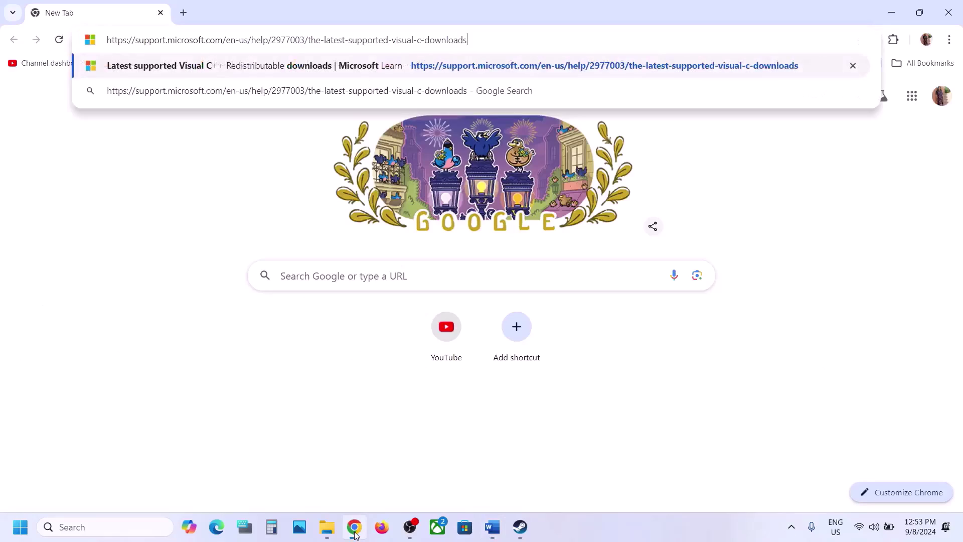
pyautogui.press('Return')
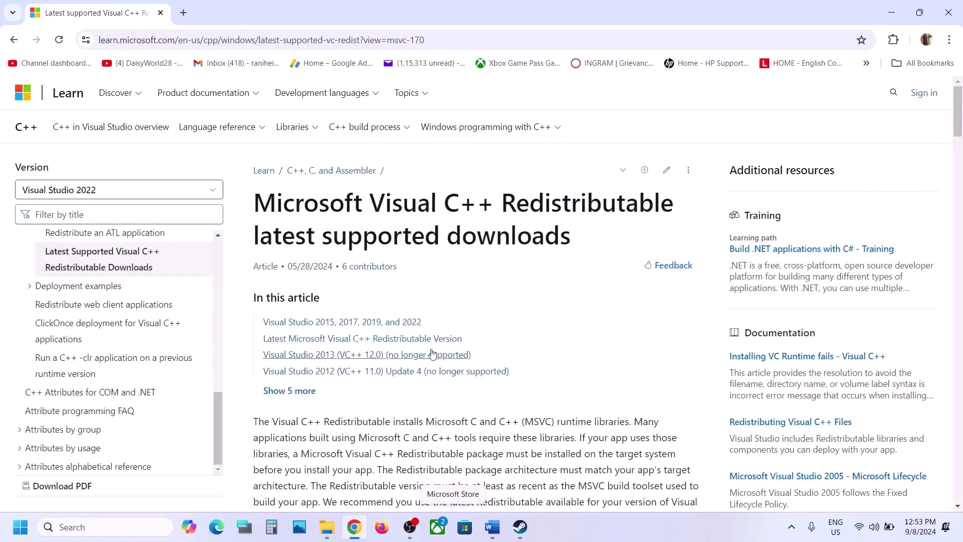
# - Download the X86 Visual C++ 2015-2022 Redistributable from the latest version table and try to repair its installation
pyautogui.scroll(-8, 433, 353)
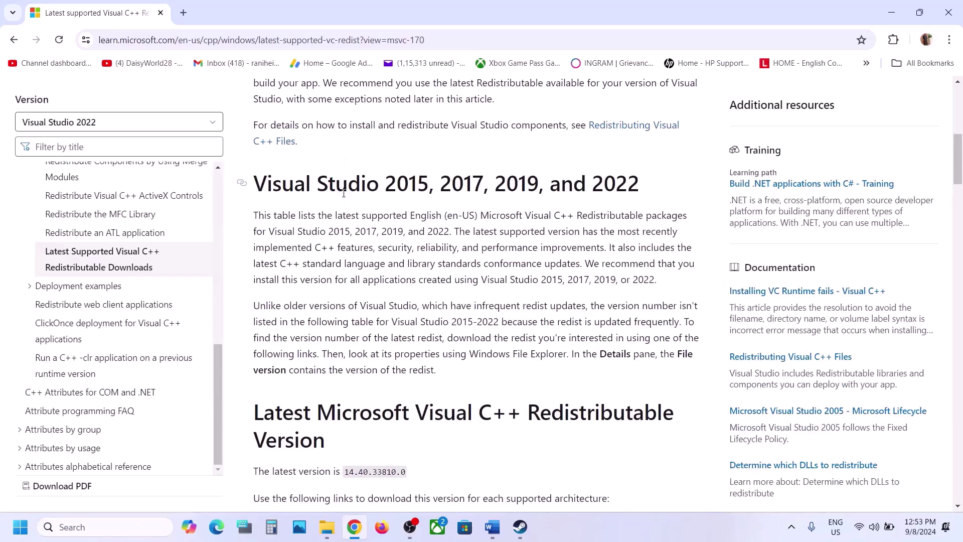
pyautogui.moveTo(344, 193); pyautogui.dragTo(590, 203)
pyautogui.scroll(-6, 400, 324)
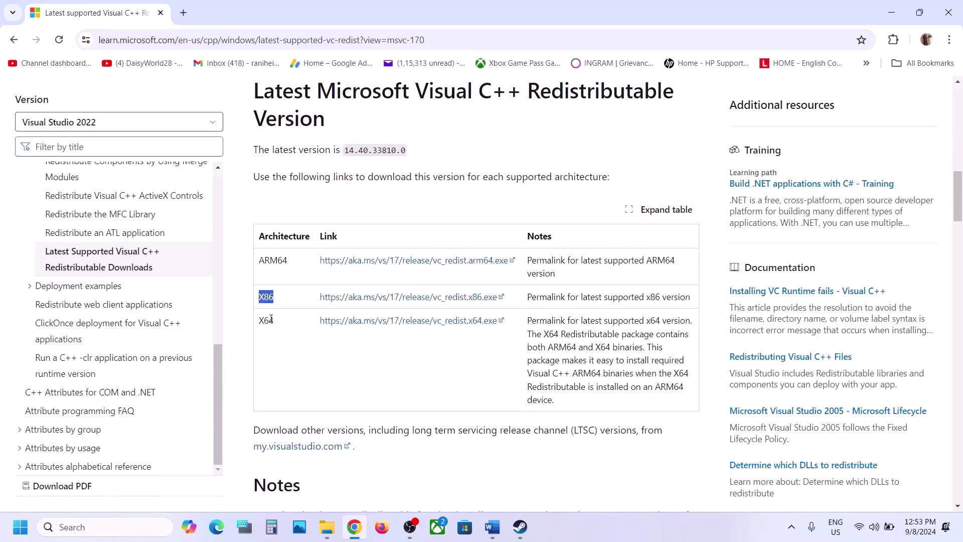
pyautogui.moveTo(270, 320); pyautogui.dragTo(266, 301)
pyautogui.doubleClick(266, 300)
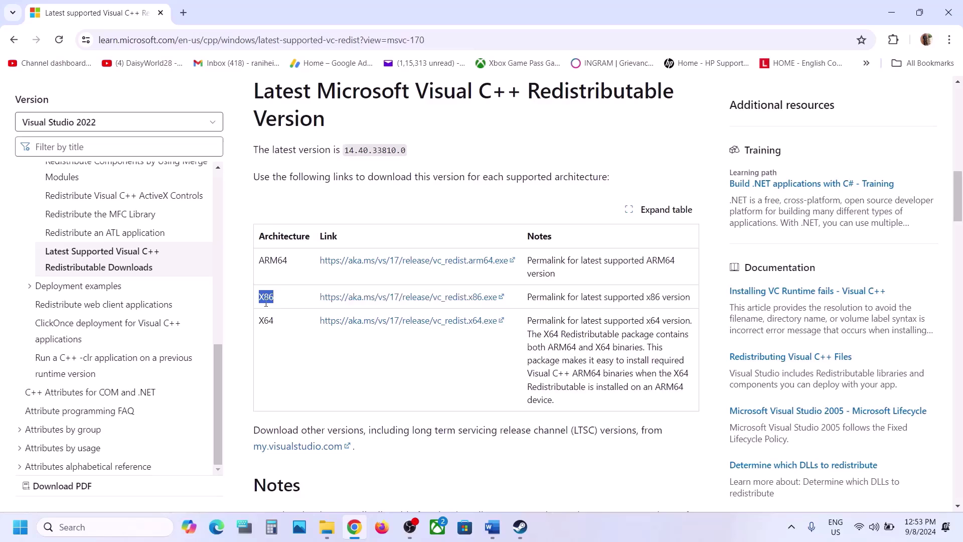
pyautogui.click(397, 297)
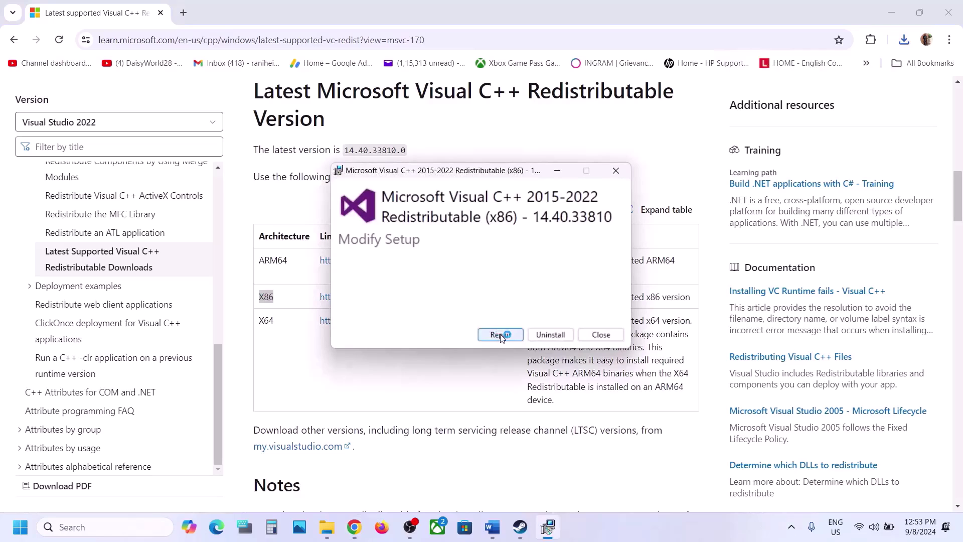
pyautogui.click(499, 334)
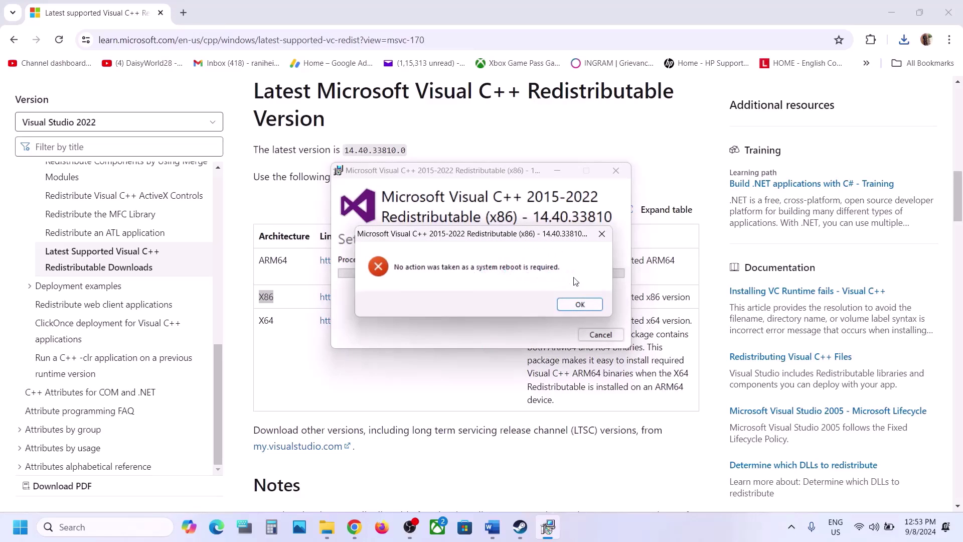
pyautogui.click(580, 305)
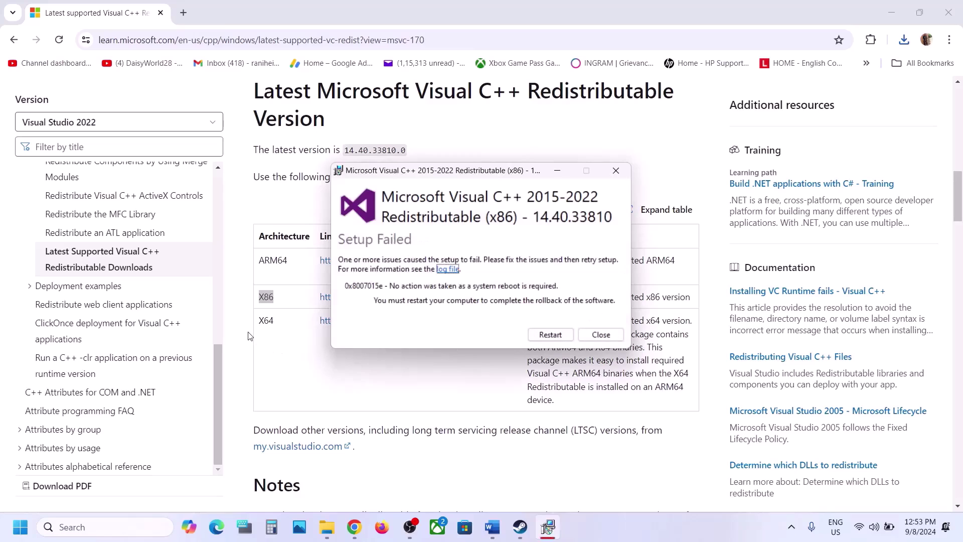
# - Download the X64 Visual C++ Redistributable, start its repair and move the x86 setup window clear of it
pyautogui.doubleClick(263, 322)
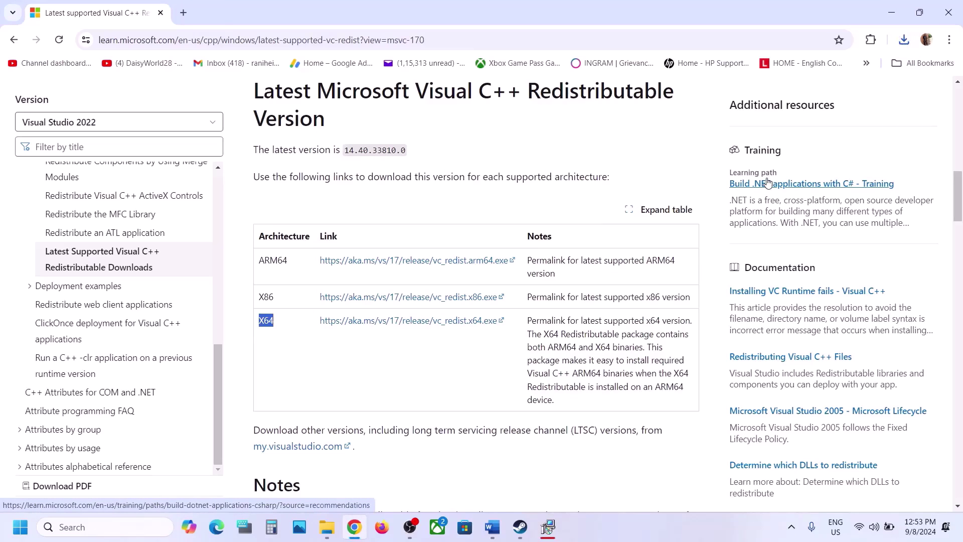
pyautogui.click(478, 324)
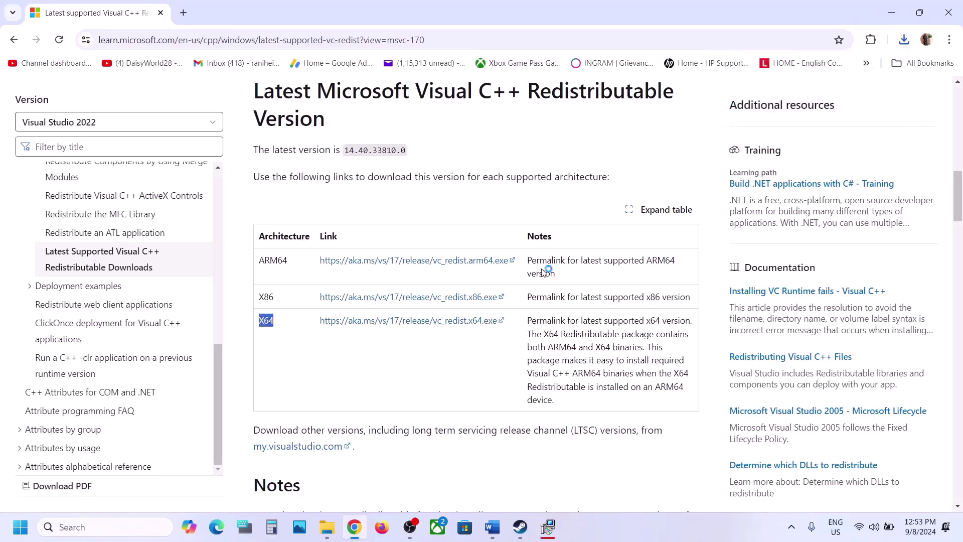
pyautogui.click(499, 334)
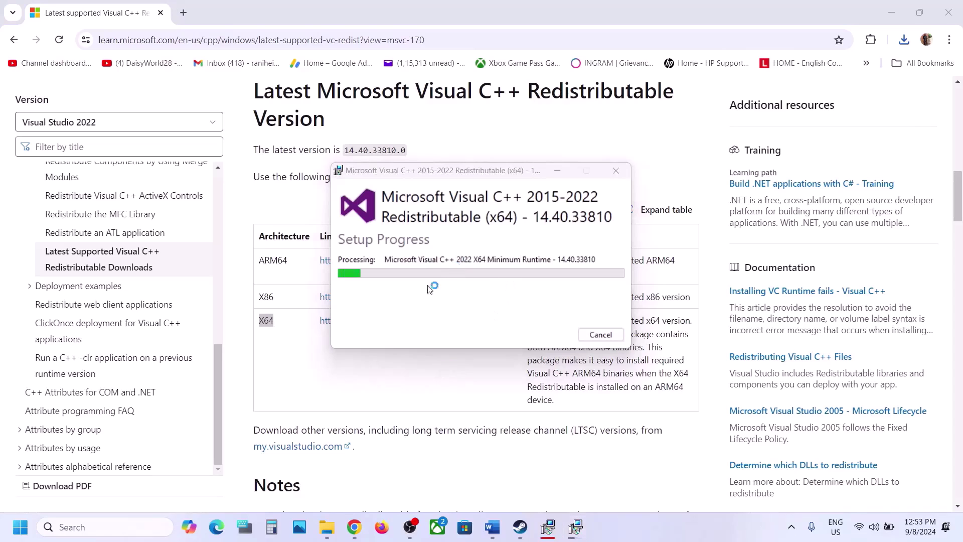
pyautogui.click(548, 527)
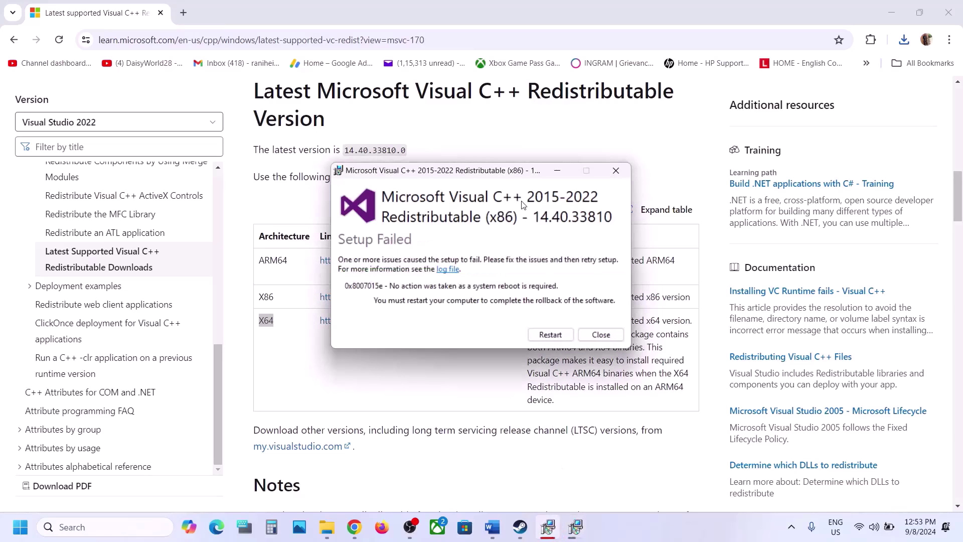
pyautogui.moveTo(515, 176); pyautogui.dragTo(183, 281)
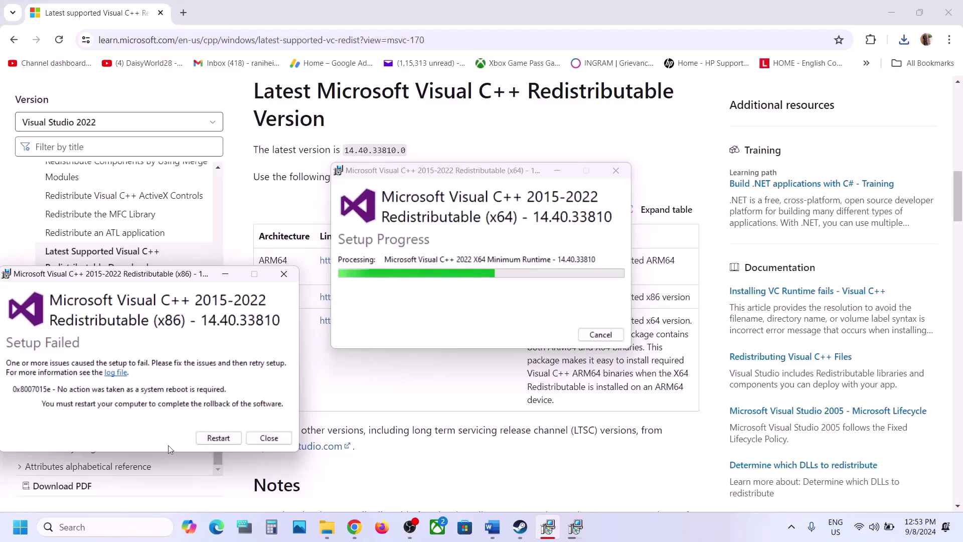
# - Show the Windows restart option without restarting, and switch to LOCKDOWN Protocol's page in the Steam library
pyautogui.click(36, 540)
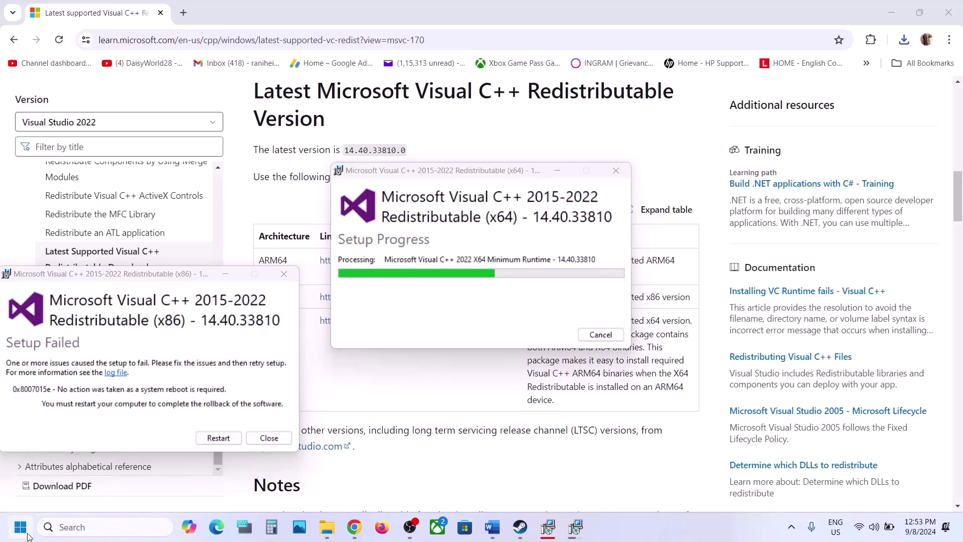
pyautogui.click(27, 534)
pyautogui.click(365, 484)
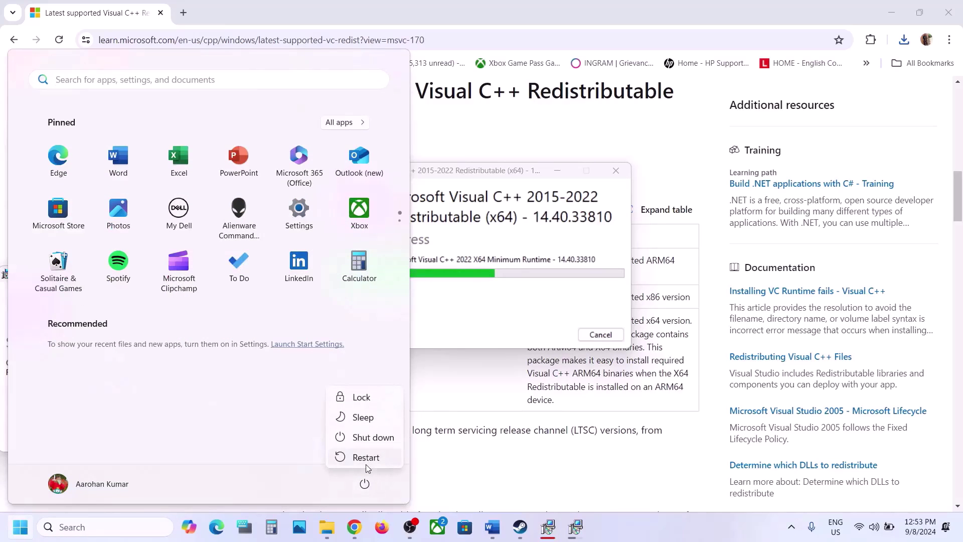
pyautogui.click(501, 467)
pyautogui.click(518, 531)
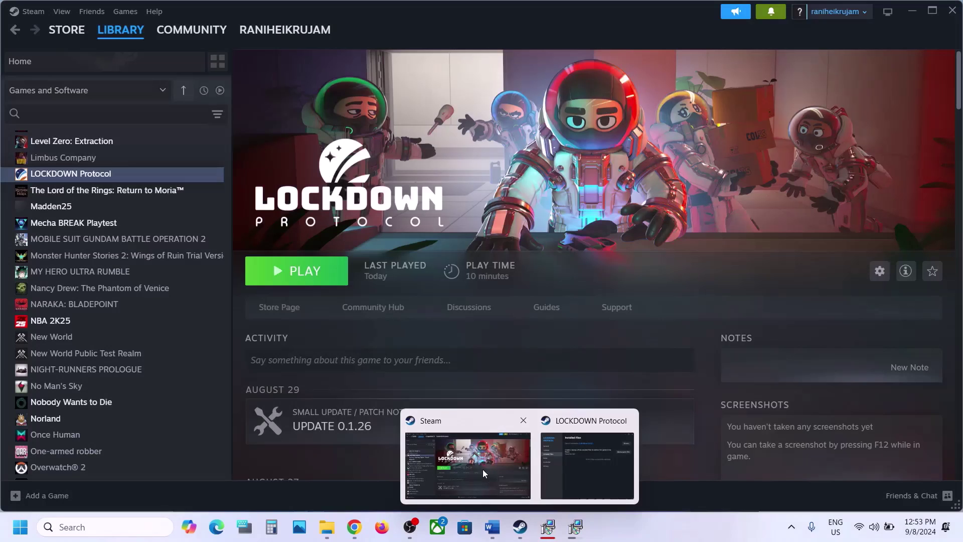
pyautogui.click(483, 469)
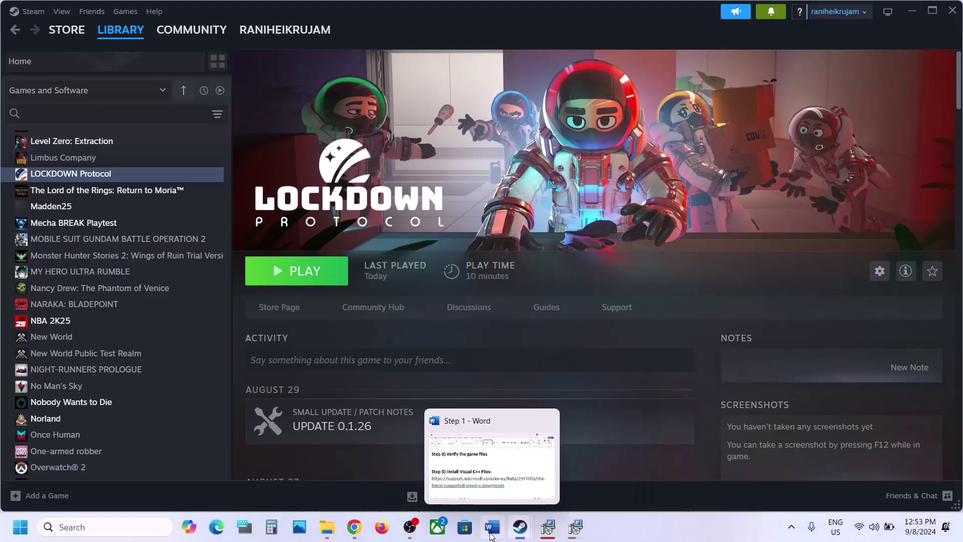
# - Go to Step 10 in the Word guide and check for Windows updates in Settings
pyautogui.click(491, 536)
pyautogui.scroll(-5, 416, 344)
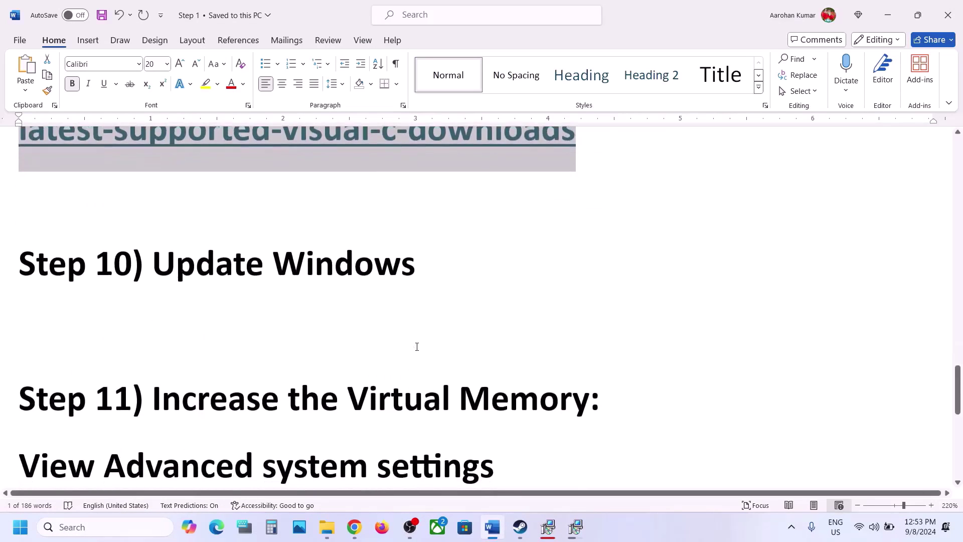
pyautogui.scroll(1, 417, 346)
pyautogui.press('super+i')
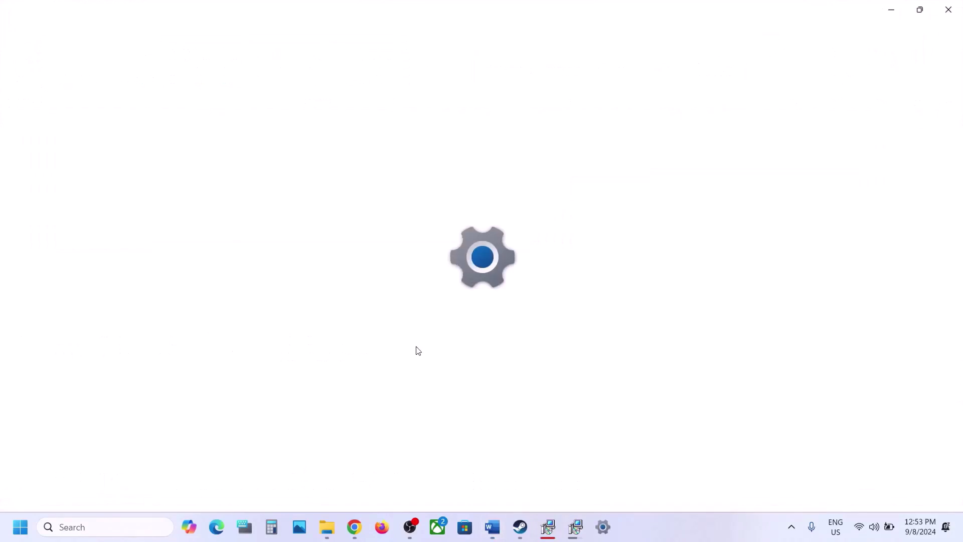
pyautogui.click(90, 412)
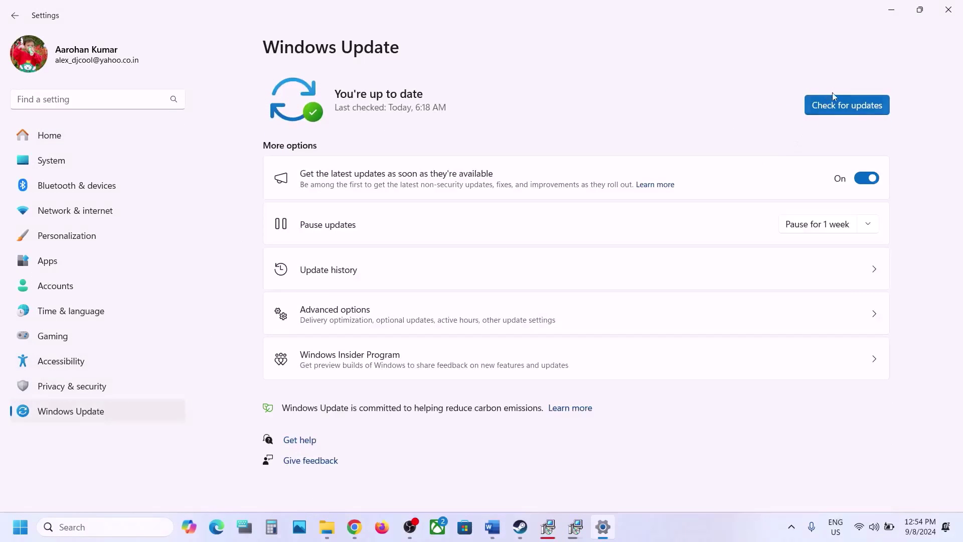
pyautogui.click(830, 103)
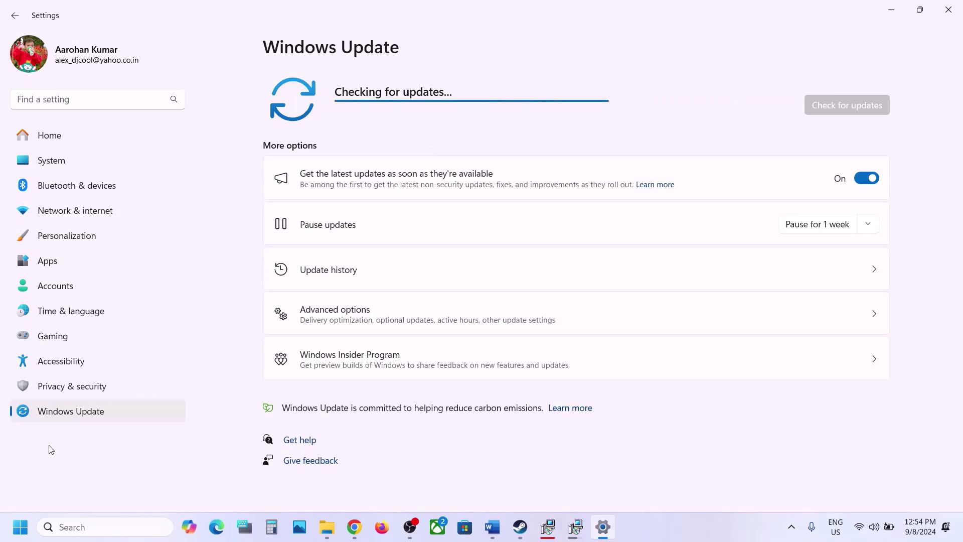
# - Review the Windows power options and the game's Steam page, and return to the Word guide at Step 11 on virtual memory
pyautogui.click(20, 527)
pyautogui.click(365, 483)
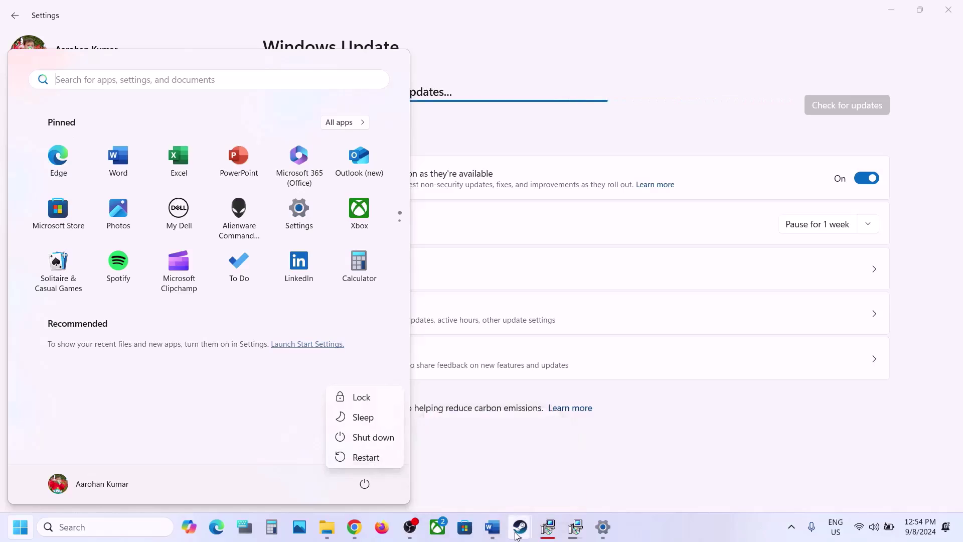
pyautogui.moveTo(520, 527)
pyautogui.click(480, 462)
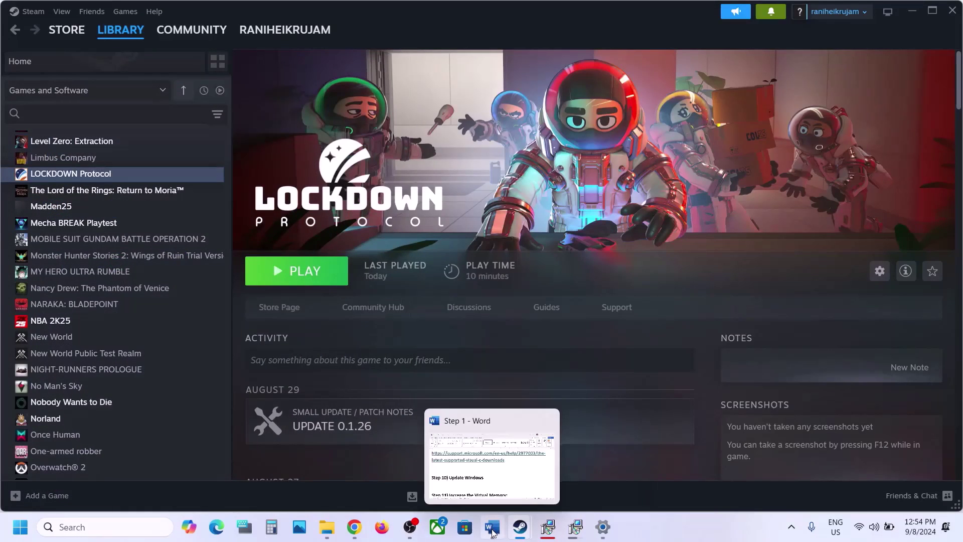
pyautogui.click(493, 527)
pyautogui.scroll(-3, 341, 369)
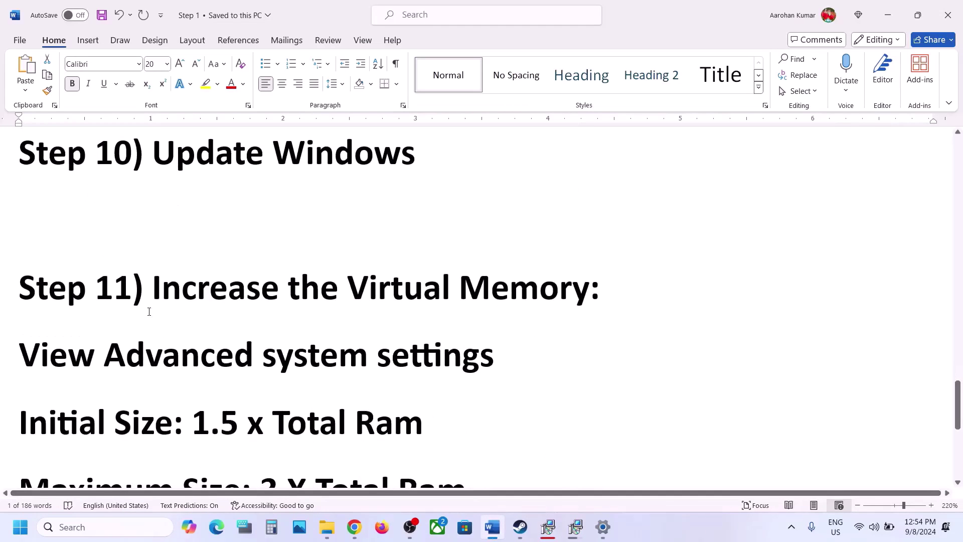